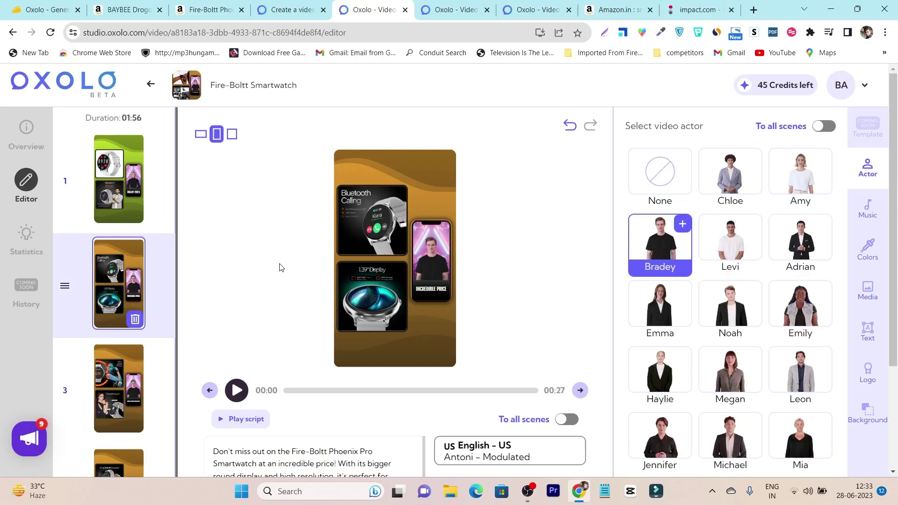
Look through the Oxolo homepage, covering the product URL form, the product video figures and the video creation steps
click(288, 10)
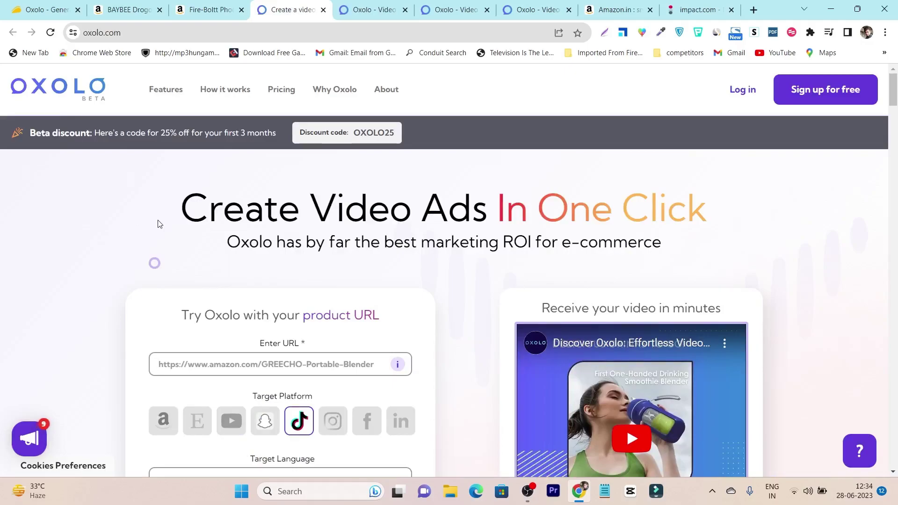
scroll(158, 224, down, 7)
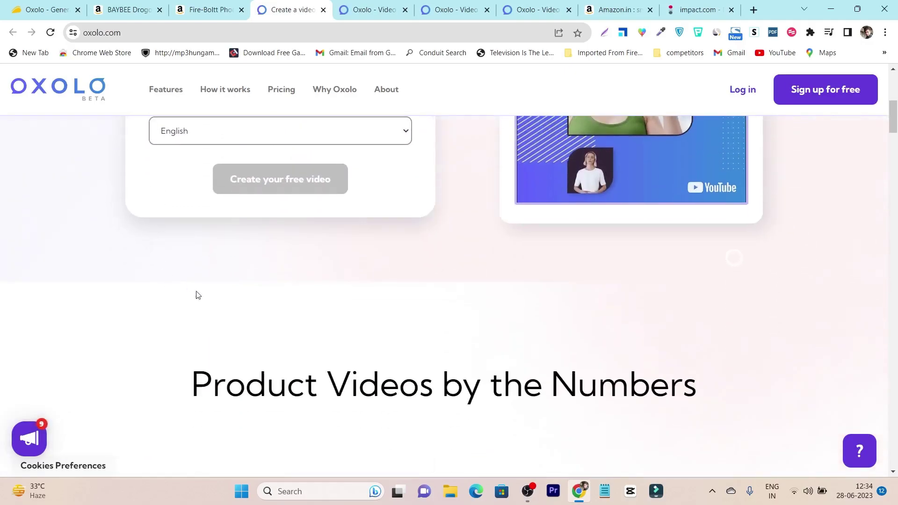
scroll(488, 344, up, 5)
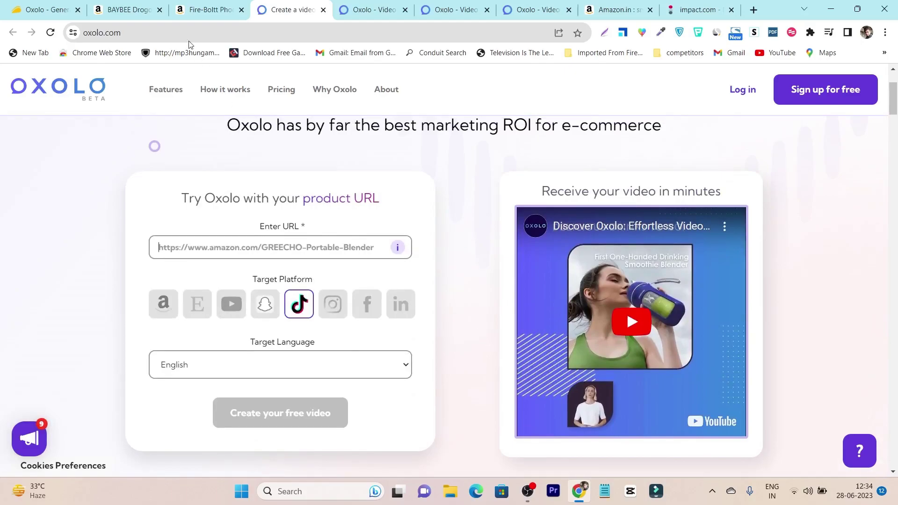
scroll(481, 227, down, 6)
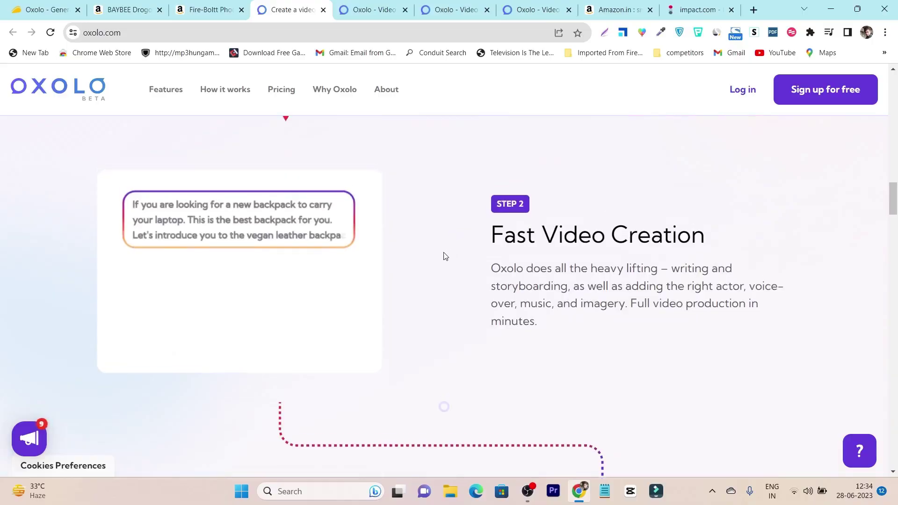
scroll(444, 256, up, 15)
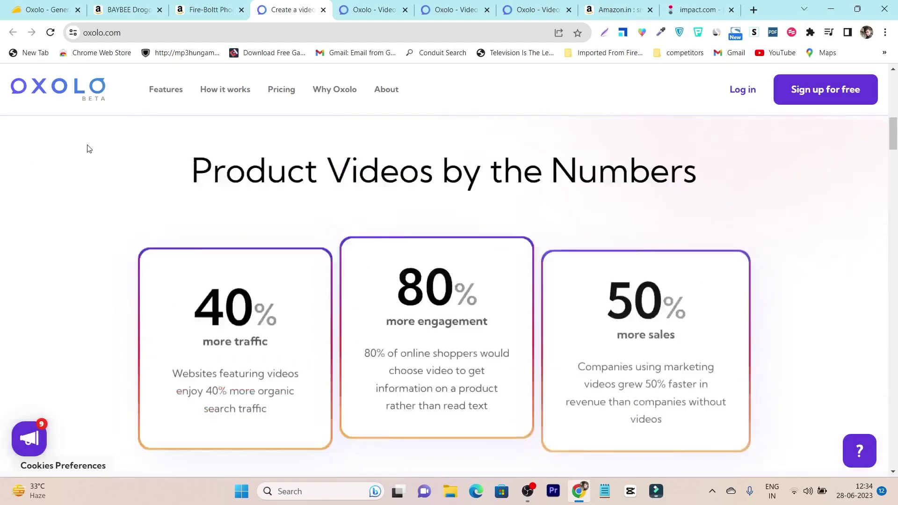
scroll(216, 212, up, 13)
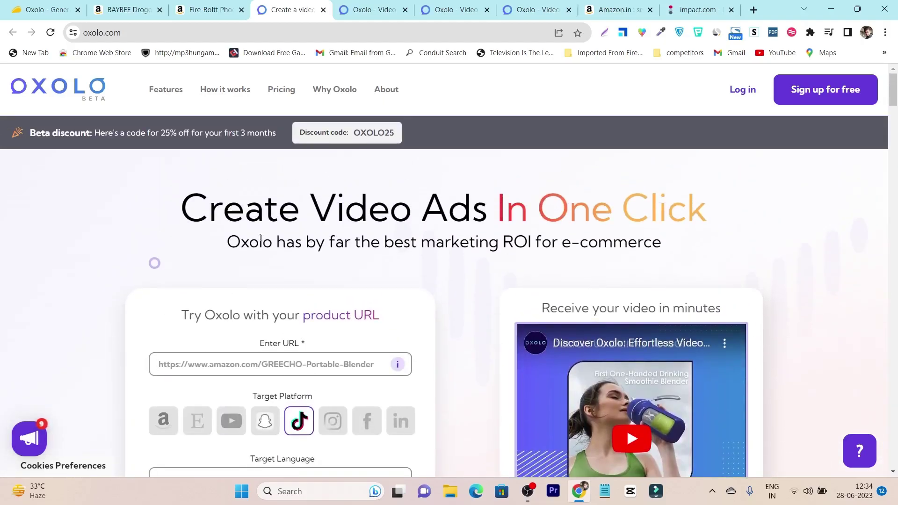
Review the Oxolo lifetime deal page on AppSumo, including the price, TL;DR, At-a-glance and Overview sections
click(45, 10)
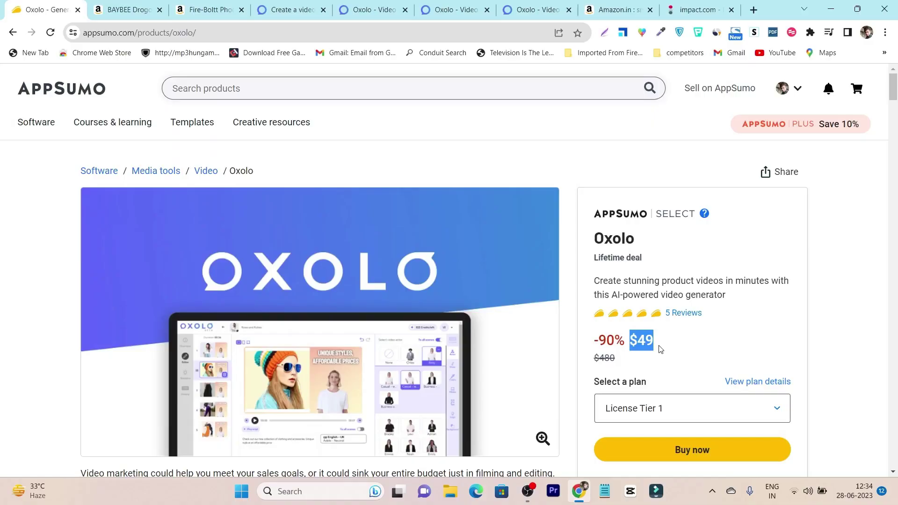
click(661, 350)
scroll(651, 344, down, 10)
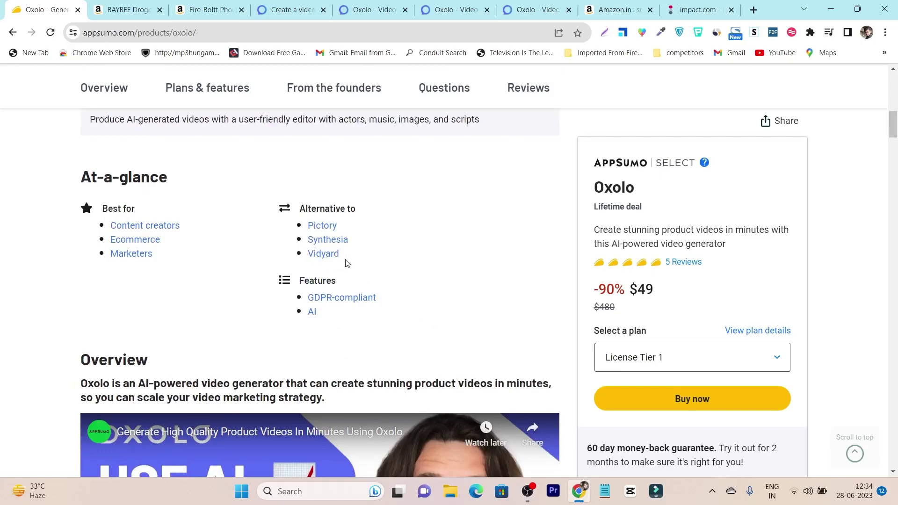
scroll(462, 271, up, 10)
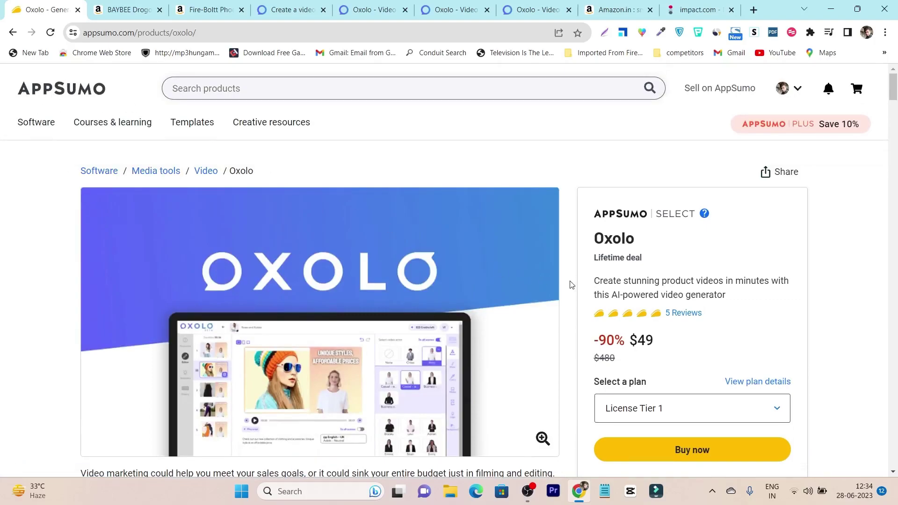
scroll(571, 284, down, 6)
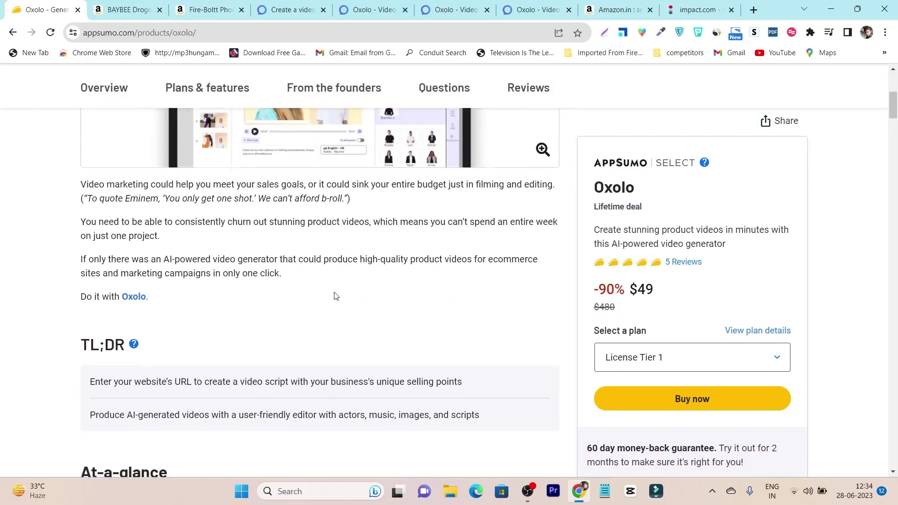
scroll(333, 292, up, 6)
scroll(335, 294, down, 5)
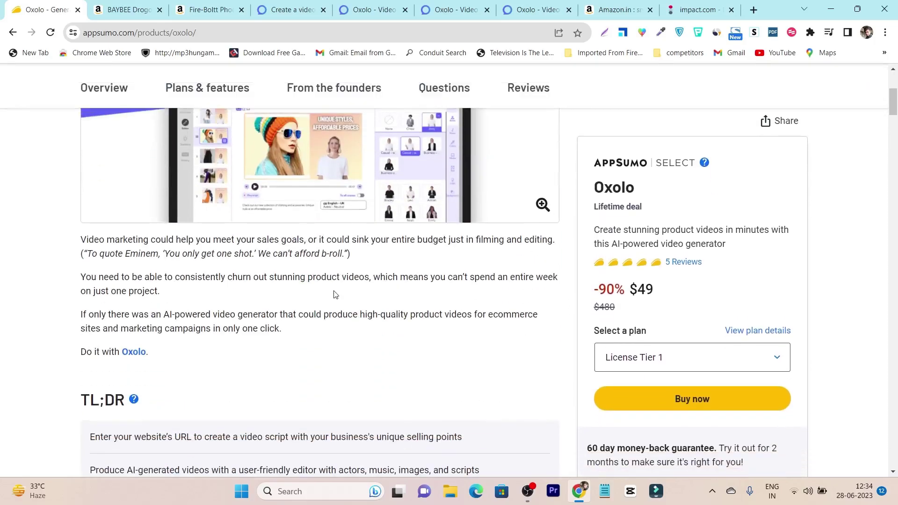
scroll(336, 295, down, 12)
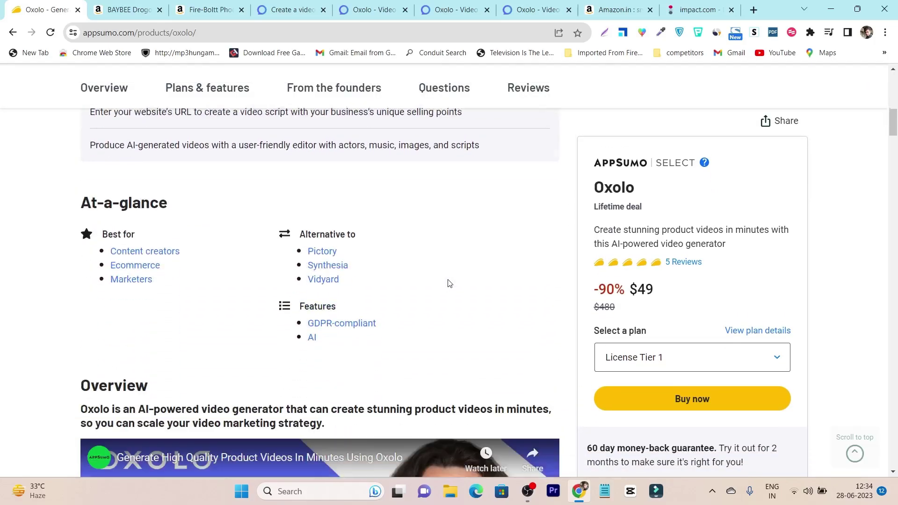
scroll(541, 294, down, 15)
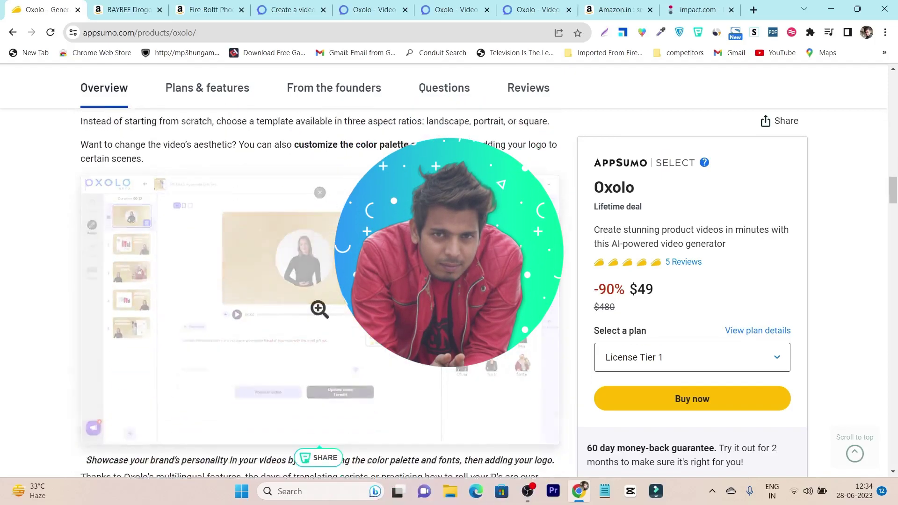
scroll(318, 419, up, 20)
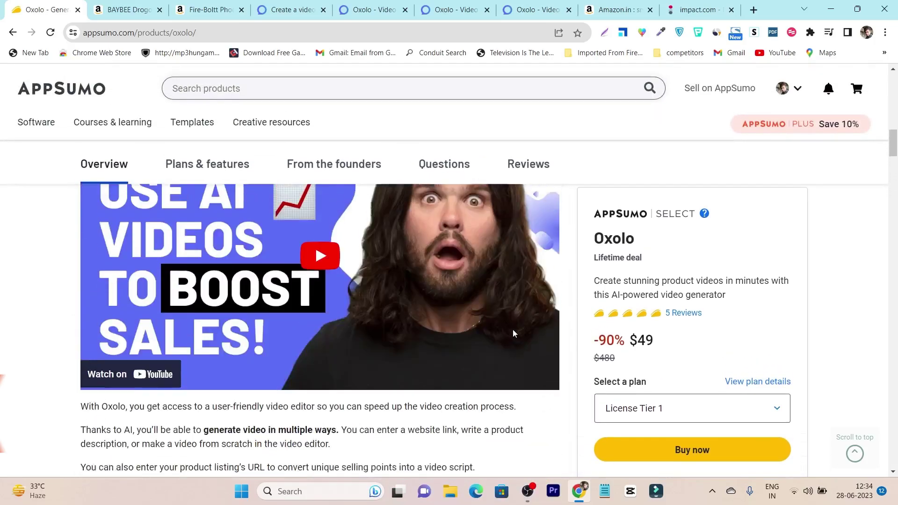
scroll(508, 330, up, 5)
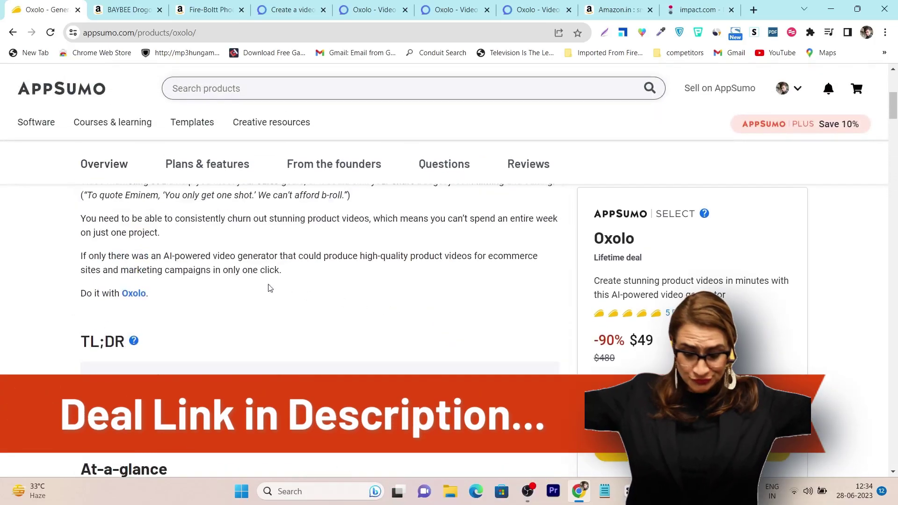
Go to the Oxolo studio home page and start creating a new video
click(293, 9)
click(368, 9)
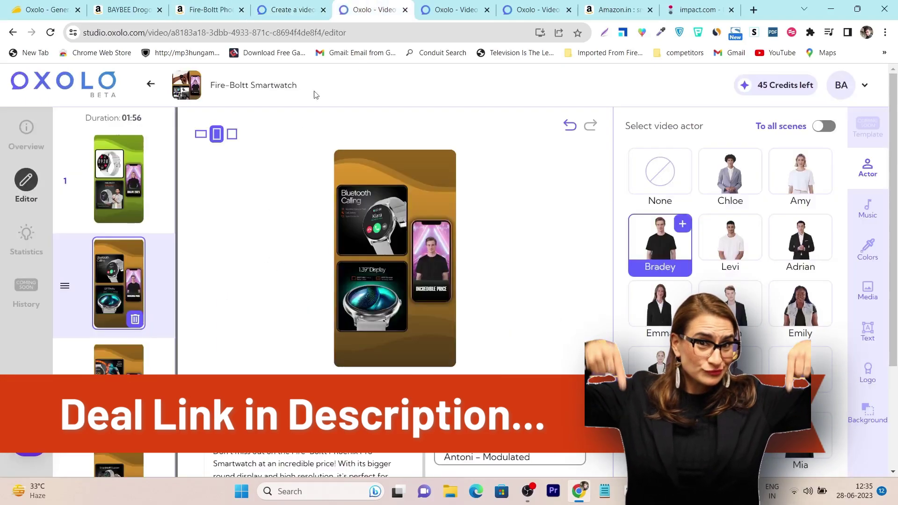
click(472, 5)
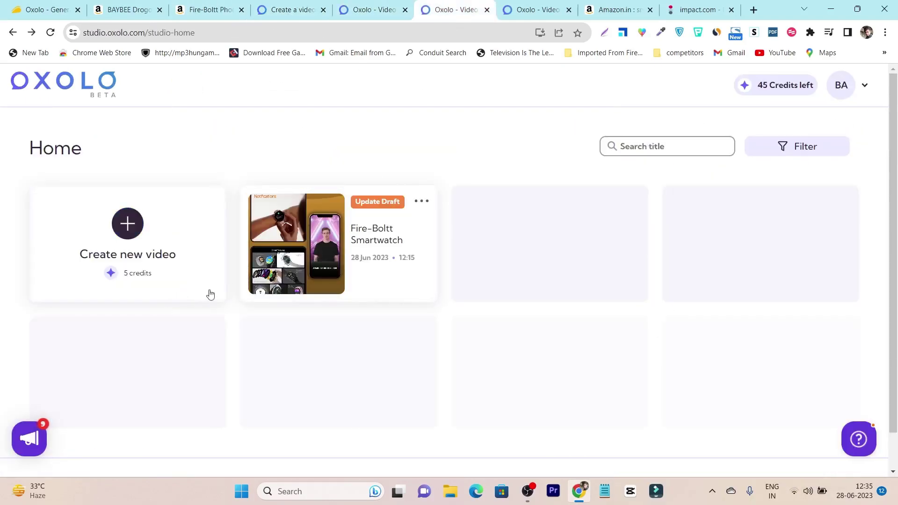
scroll(243, 346, down, 1)
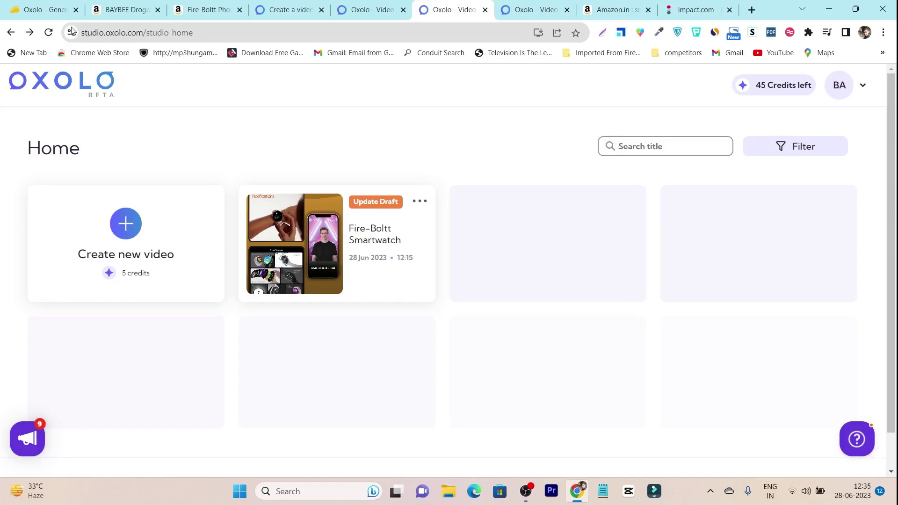
click(24, 9)
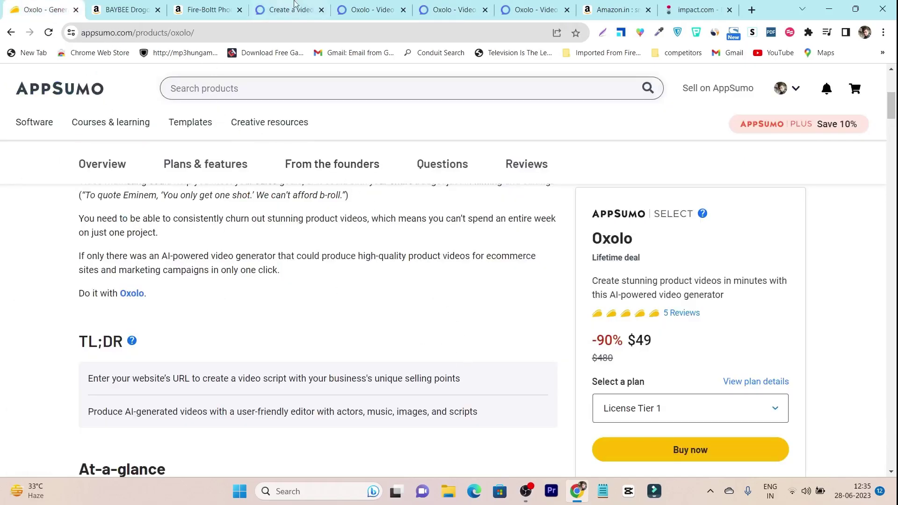
click(344, 8)
click(426, 14)
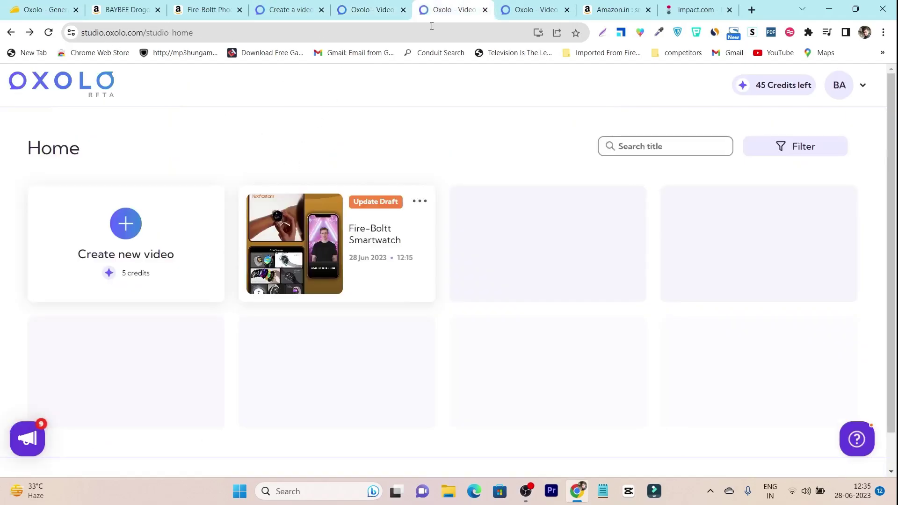
click(125, 229)
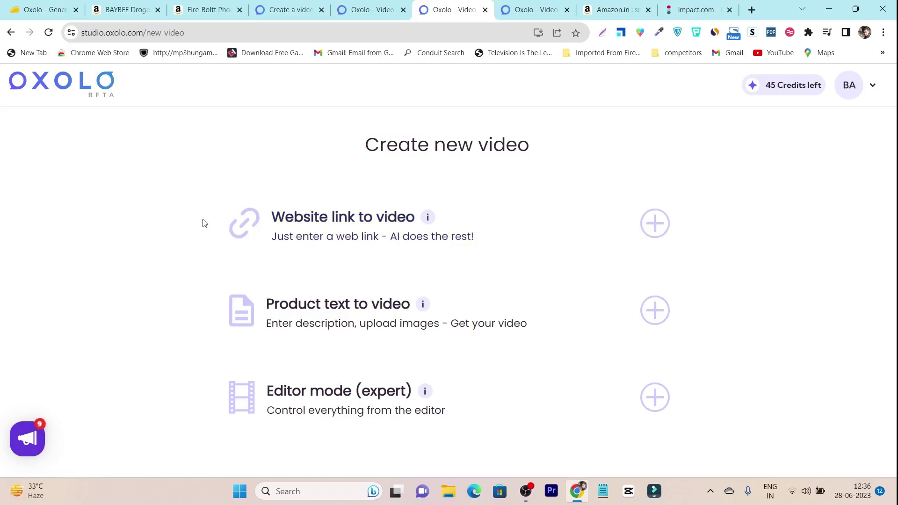
Copy the web address of the BAYBEE Drogo gaming chair's product page on Amazon
click(126, 4)
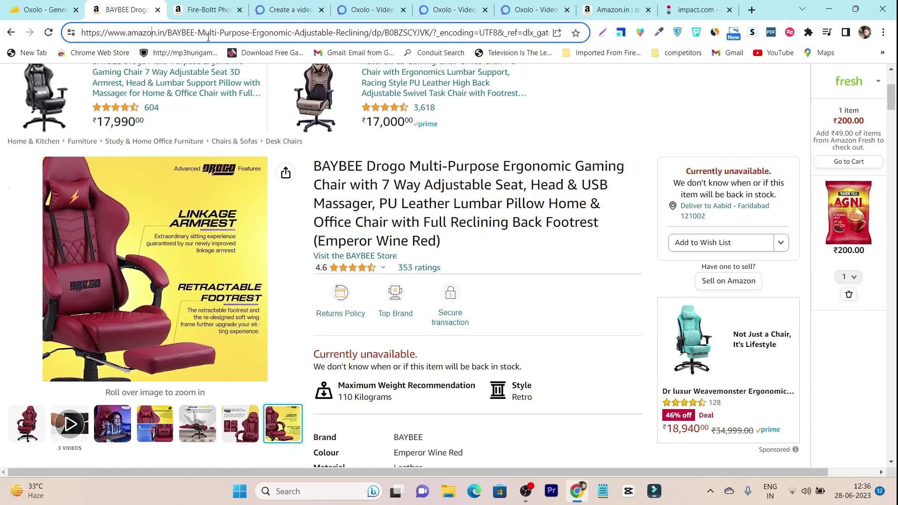
scroll(326, 132, down, 3)
scroll(413, 247, up, 6)
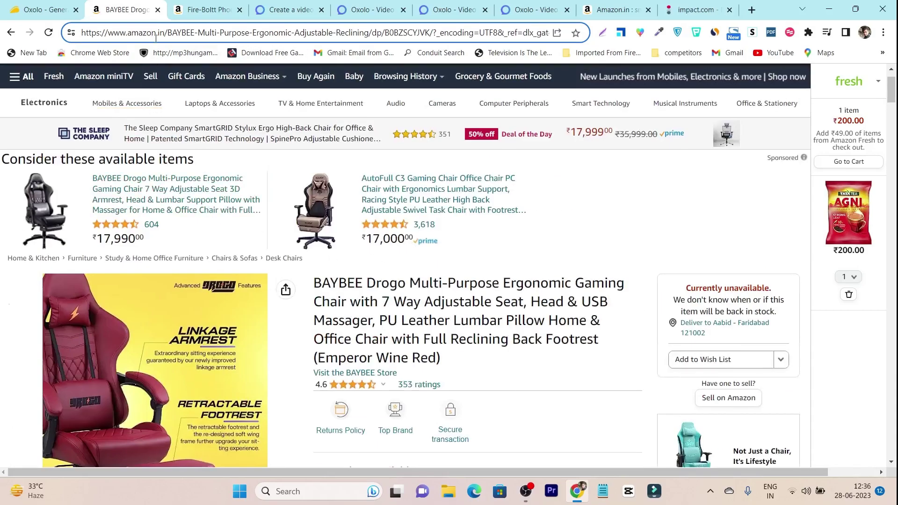
click(156, 37)
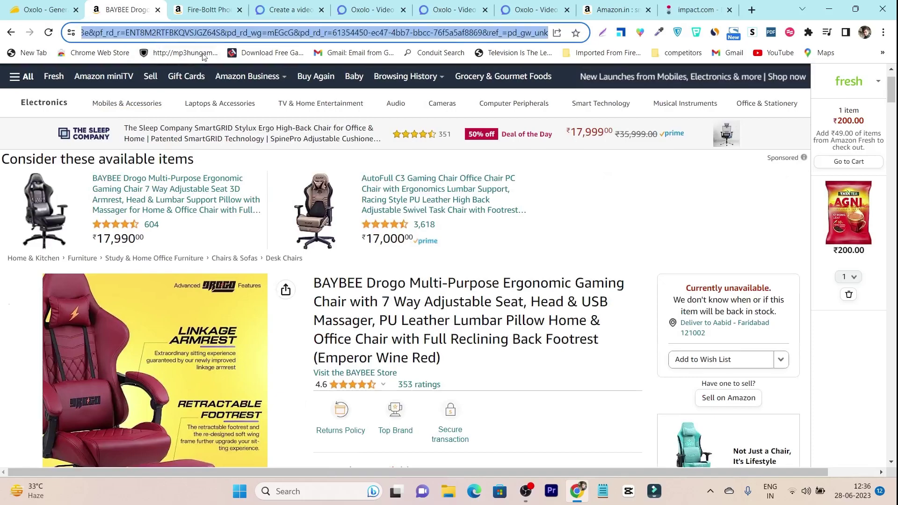
Return to Oxolo's video creation page, choose Website link to video and enter the copied Amazon link as the product URL
click(370, 10)
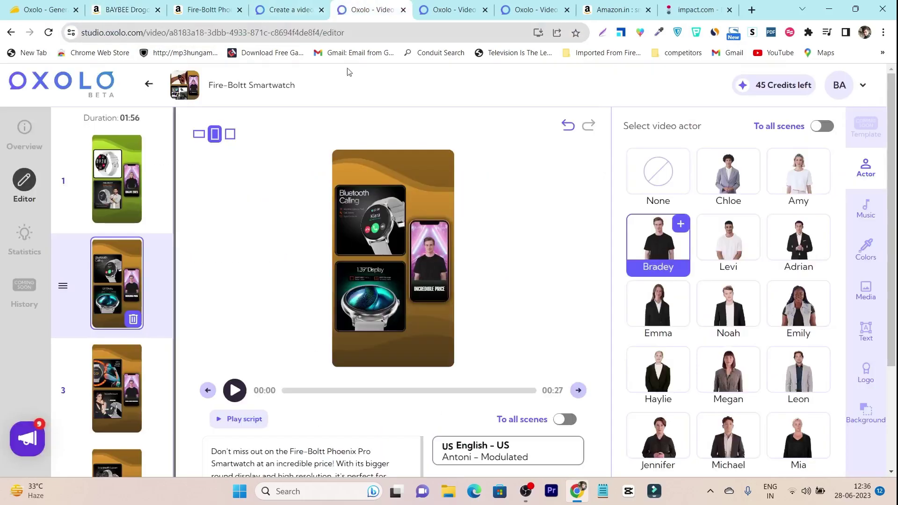
click(421, 6)
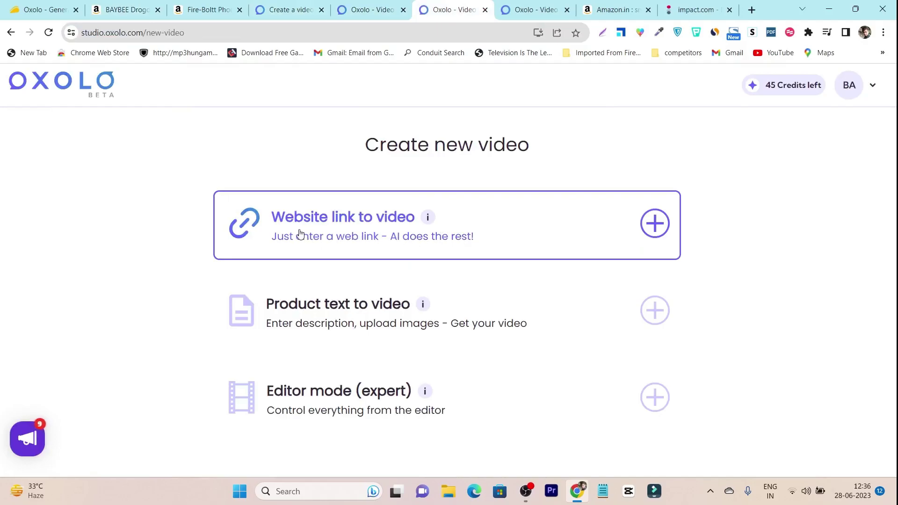
click(402, 231)
click(391, 277)
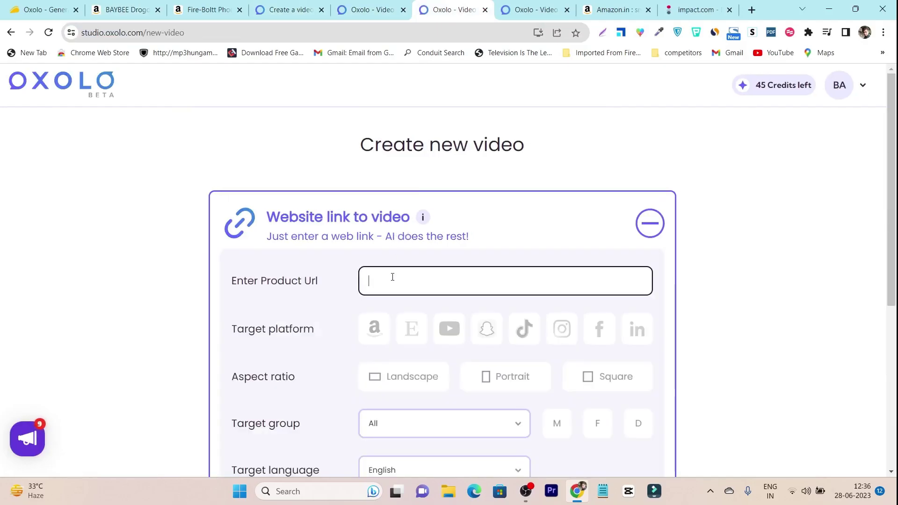
key(ctrl+v)
Set the target platform to YouTube and the aspect ratio to Portrait
scroll(389, 282, down, 3)
click(378, 215)
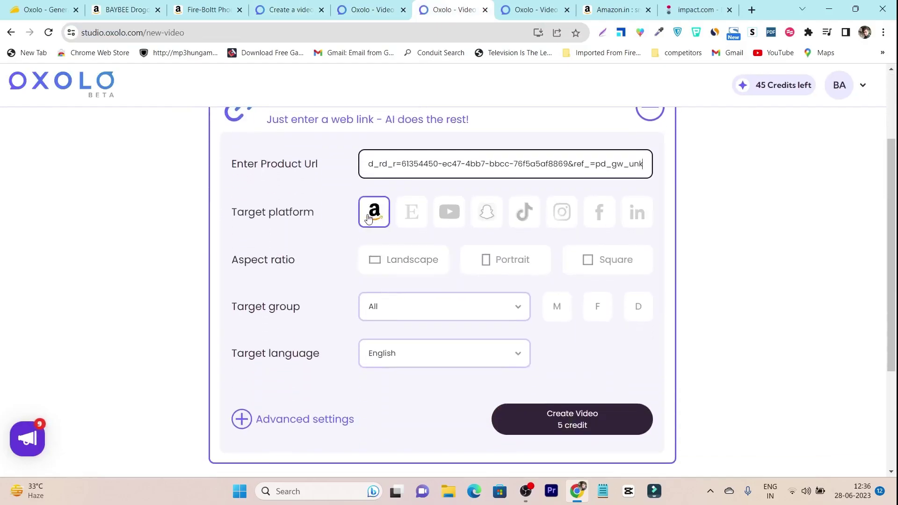
click(409, 217)
click(447, 219)
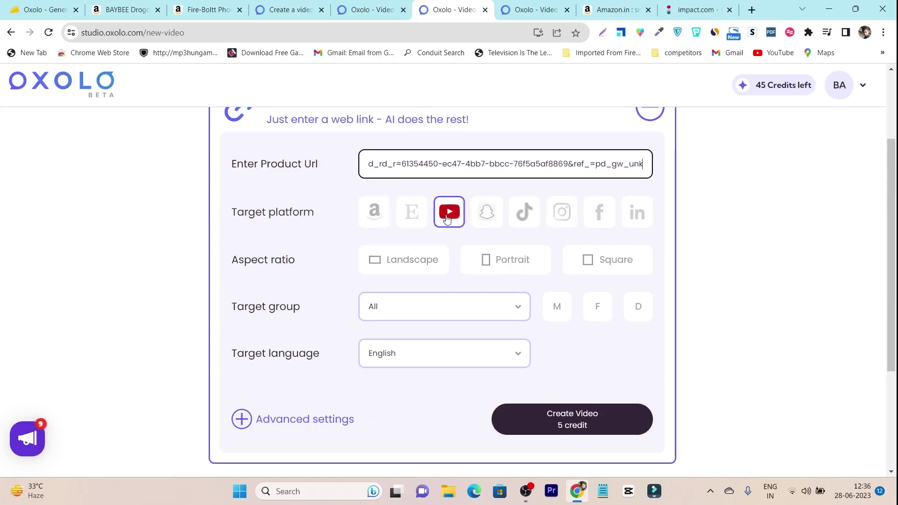
click(524, 220)
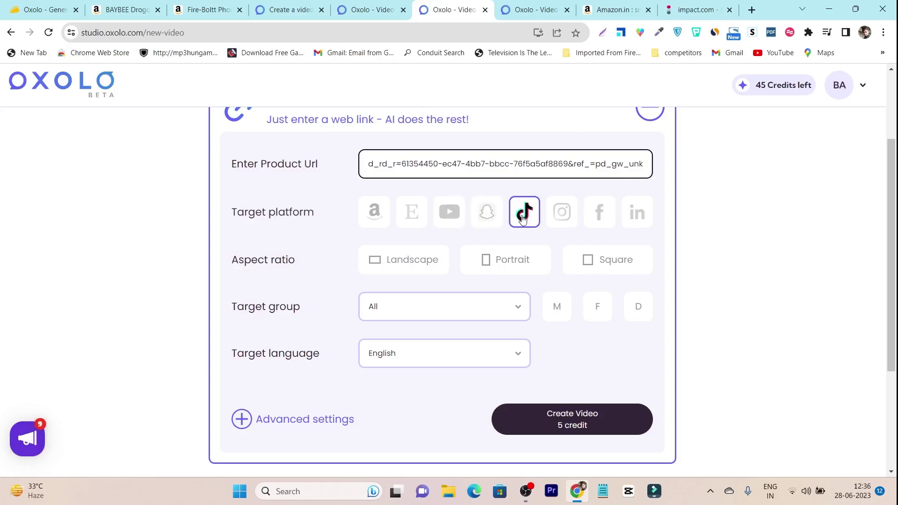
click(450, 221)
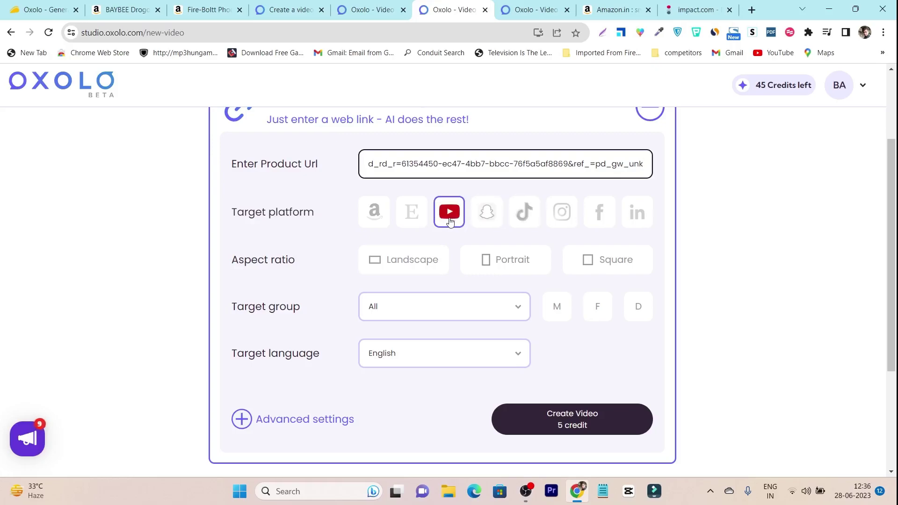
click(449, 221)
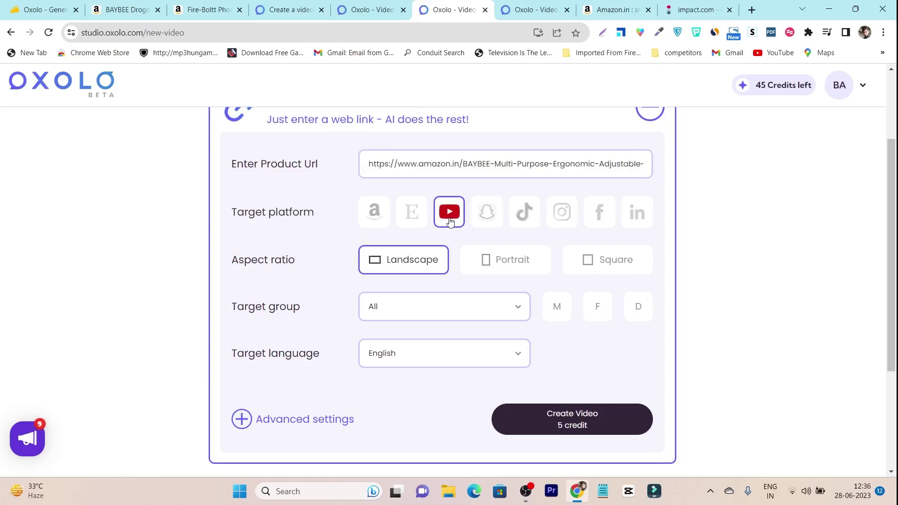
click(509, 266)
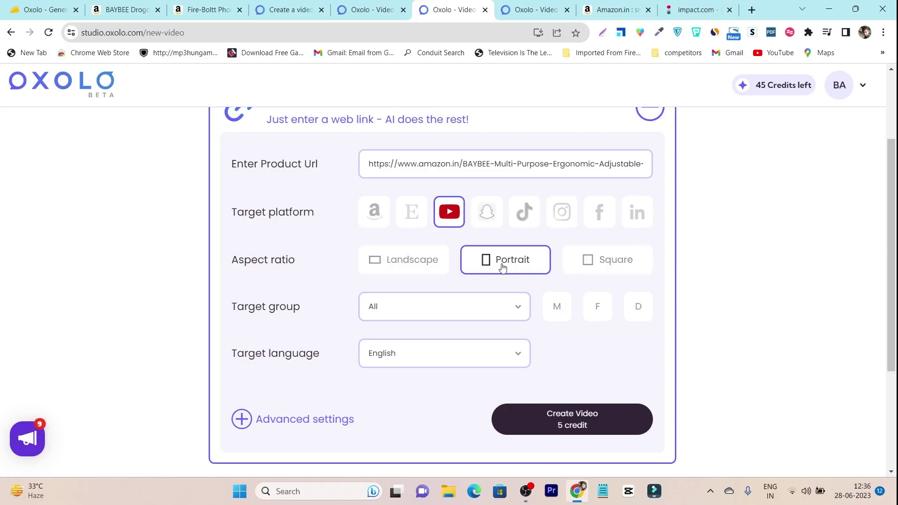
Set the target group to 18-29 years and the gender to M
click(403, 313)
scroll(402, 313, down, 1)
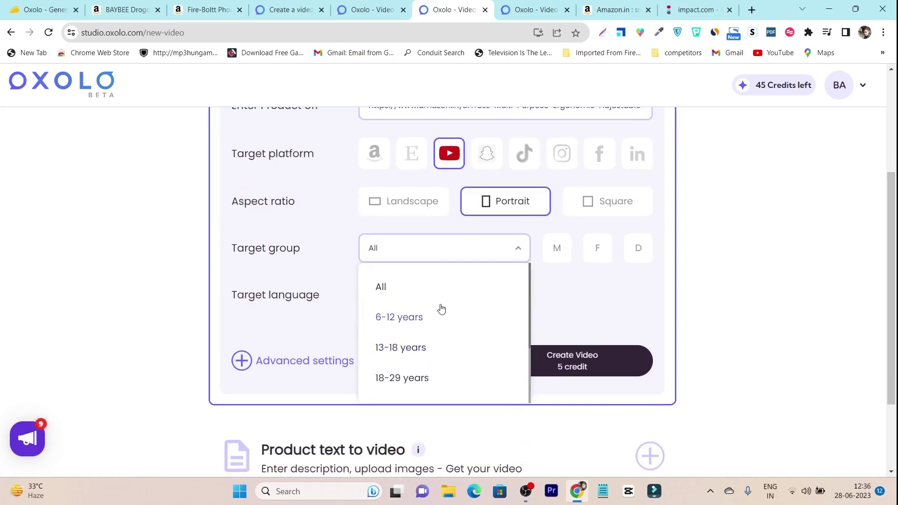
scroll(441, 310, down, 1)
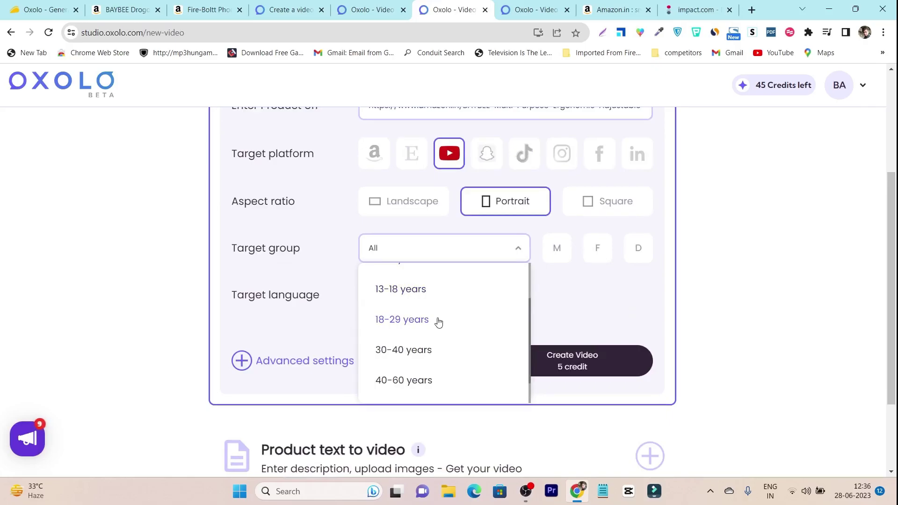
scroll(439, 322, down, 1)
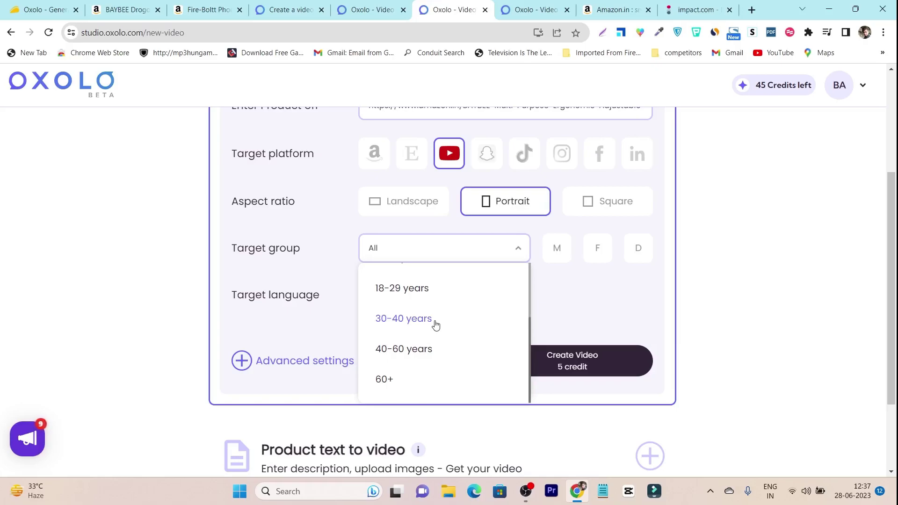
click(385, 296)
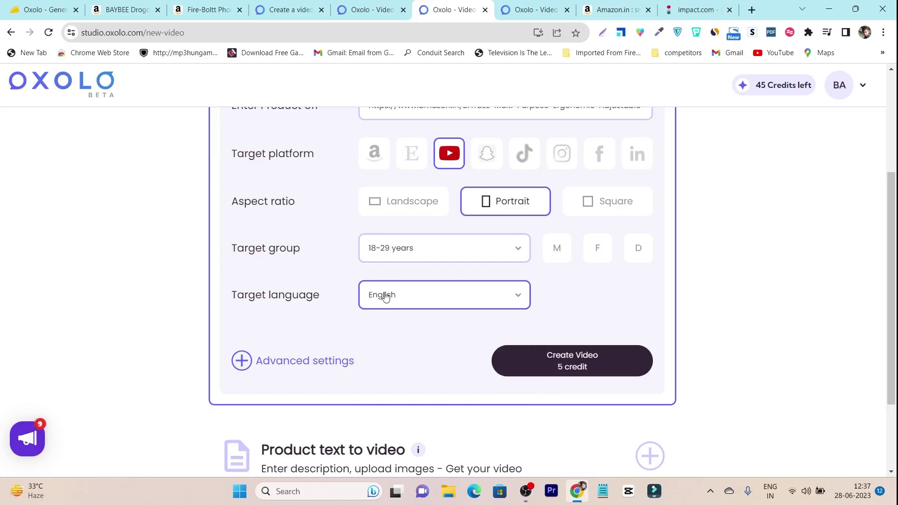
click(558, 249)
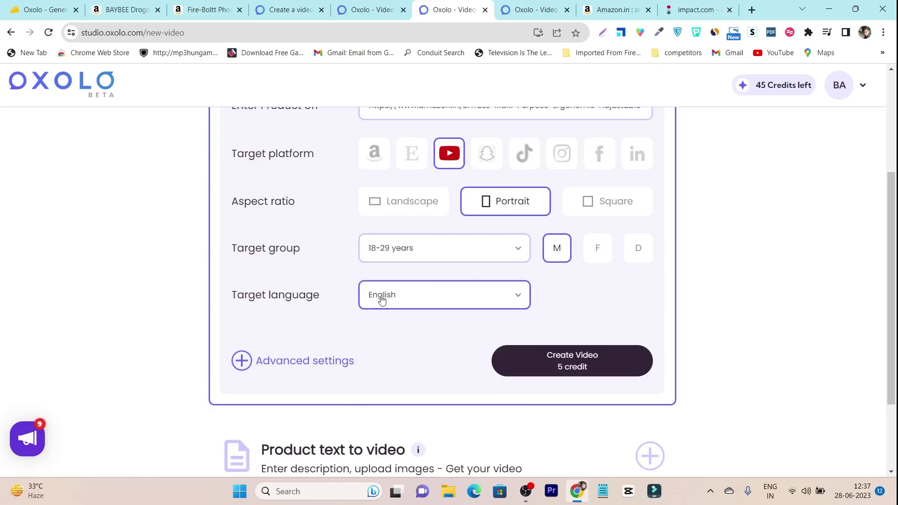
Look through the available target languages and choose English
click(420, 307)
click(390, 335)
click(440, 298)
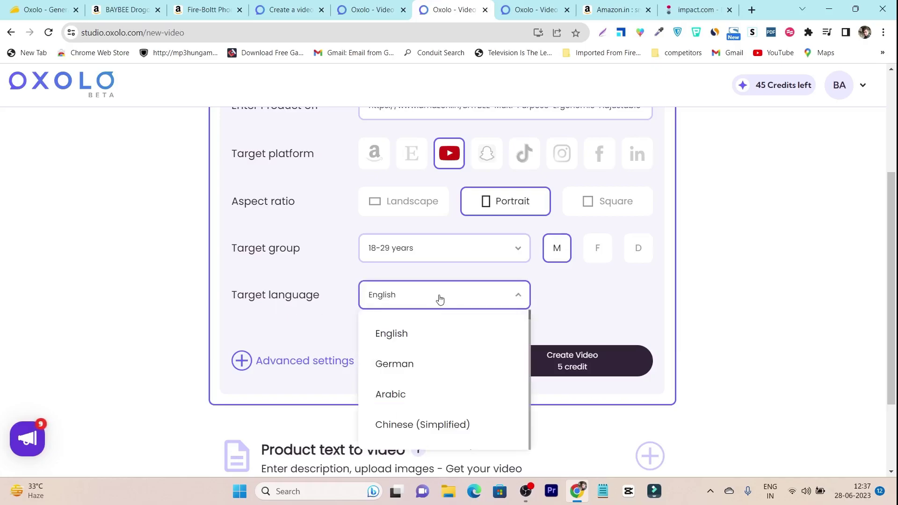
scroll(454, 350, down, 3)
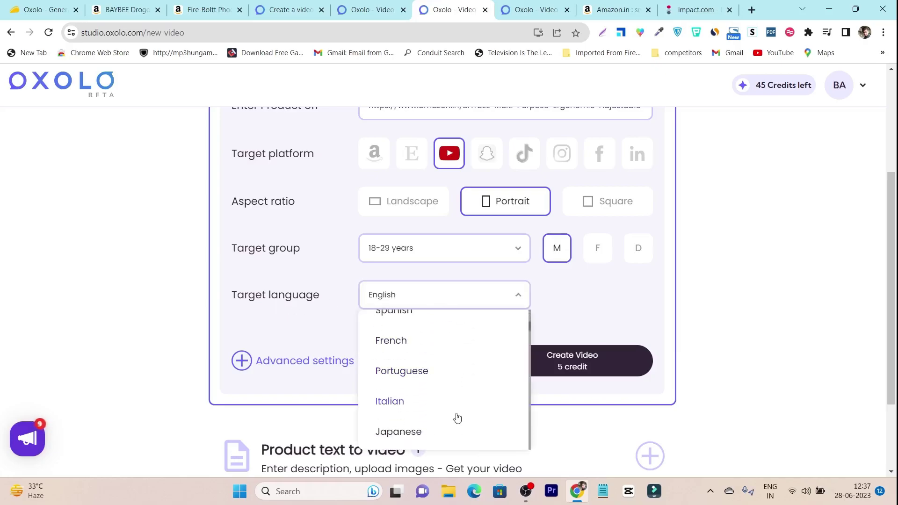
scroll(456, 412, up, 3)
click(391, 333)
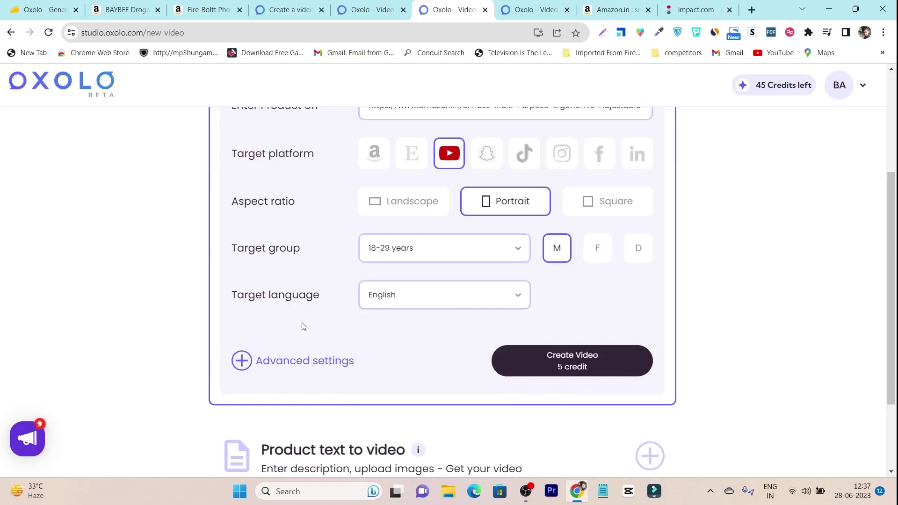
Expand the advanced settings and browse the video templates without choosing one
click(338, 368)
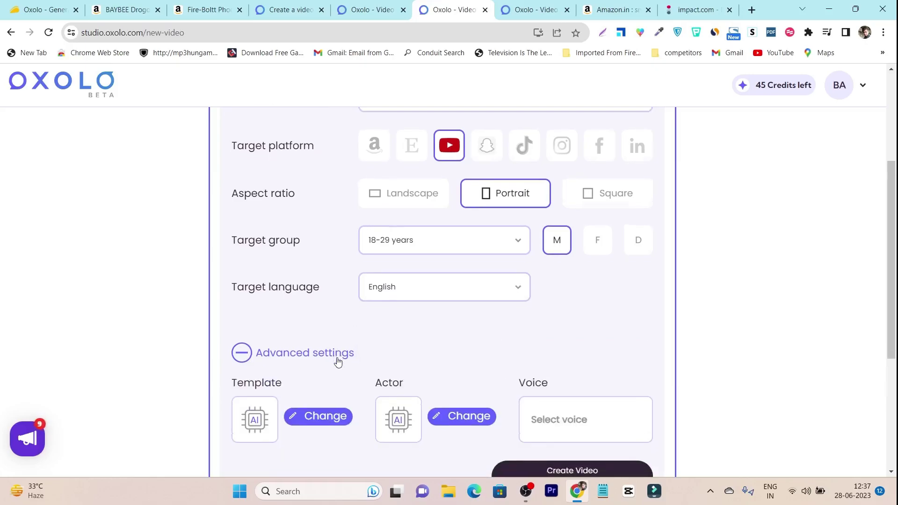
scroll(337, 363, down, 4)
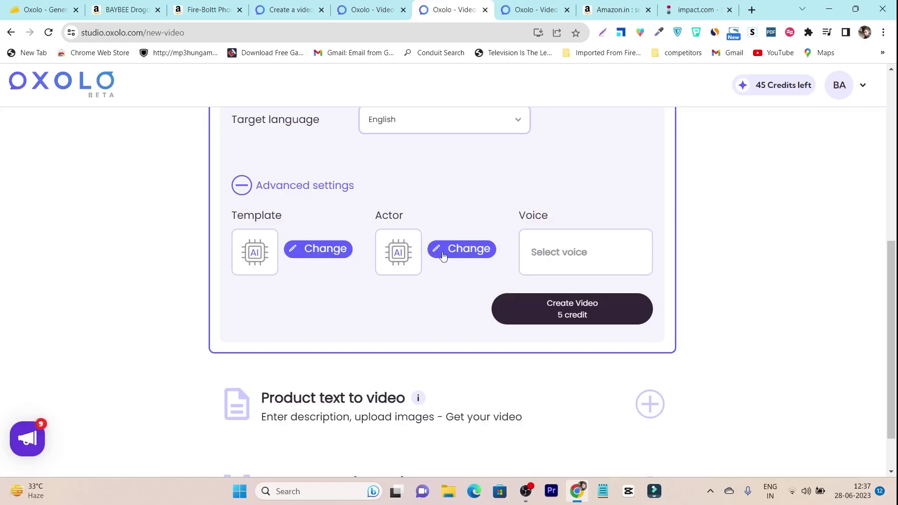
click(326, 253)
scroll(465, 259, down, 8)
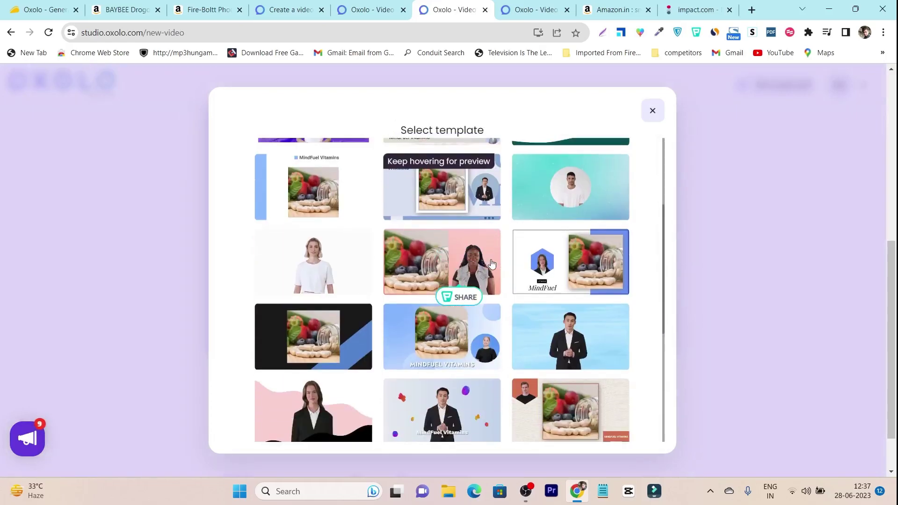
scroll(496, 360, up, 4)
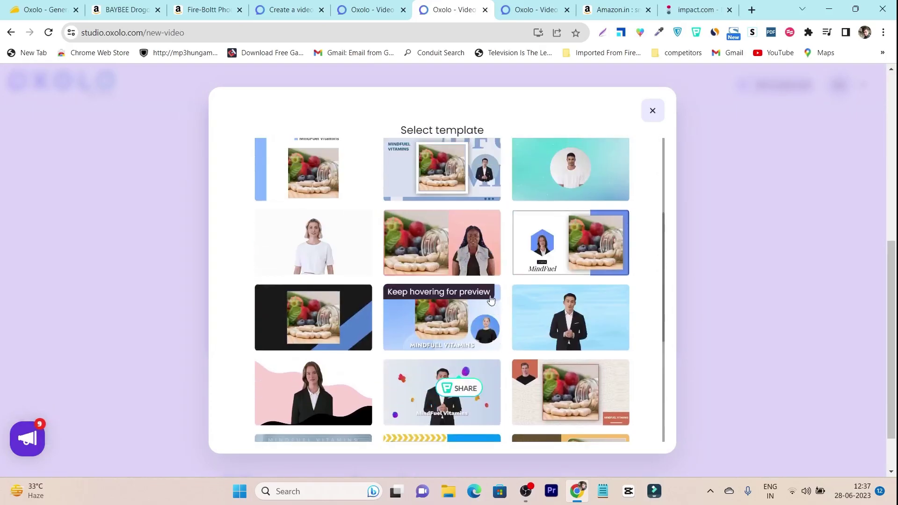
scroll(496, 347, up, 5)
click(653, 112)
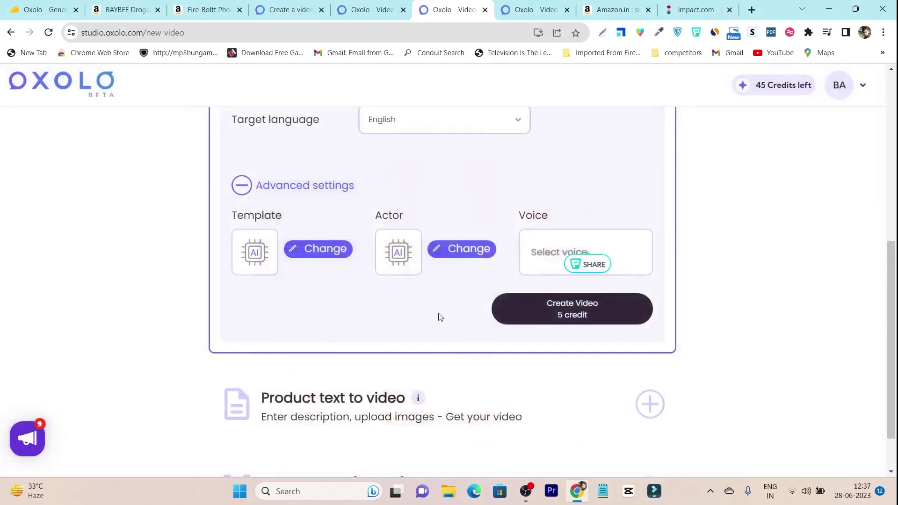
Choose Amy in the black Business outfit as the video actor and create the video
click(464, 250)
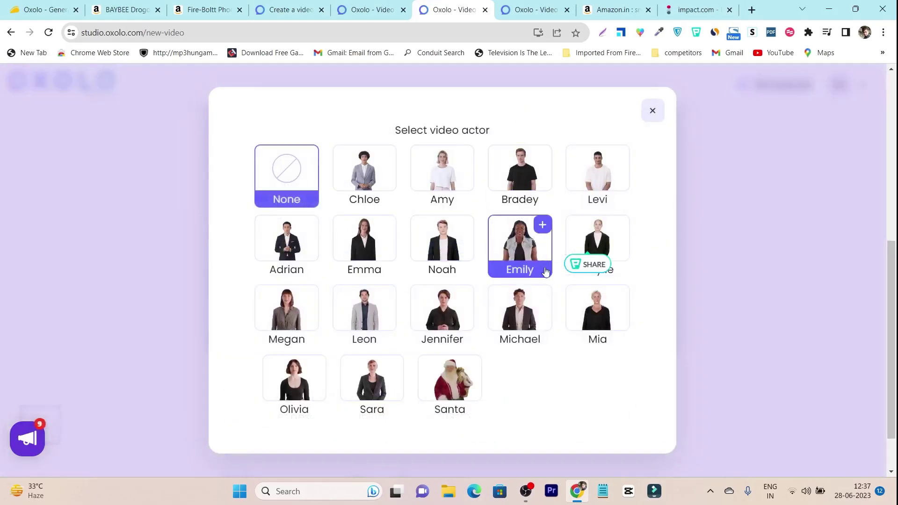
click(456, 189)
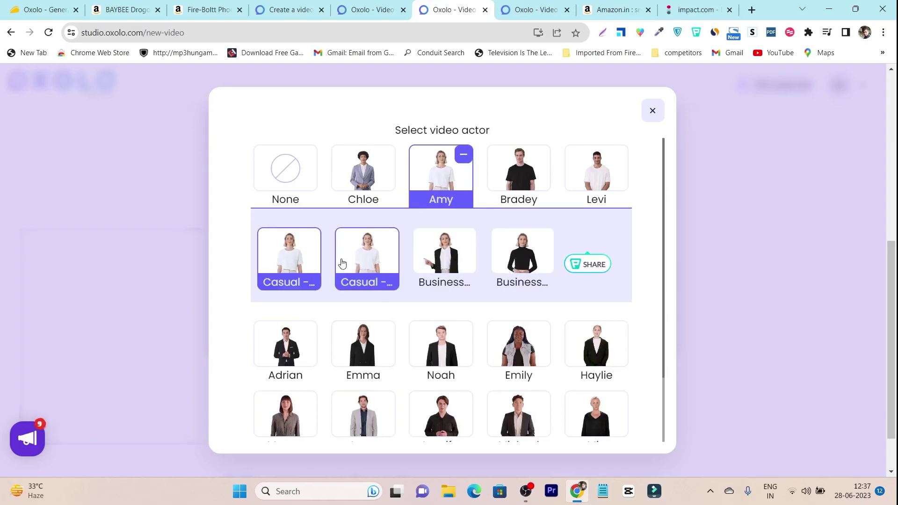
click(526, 260)
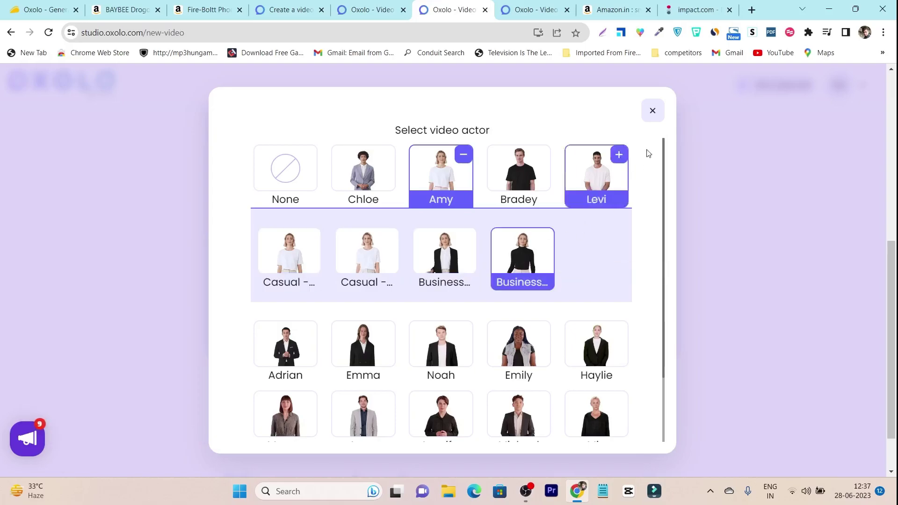
click(653, 111)
scroll(541, 333, down, 2)
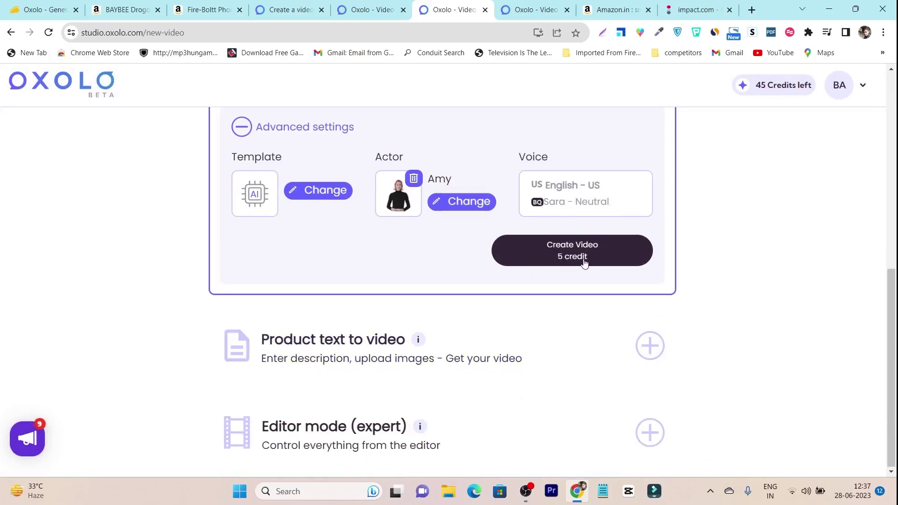
click(549, 261)
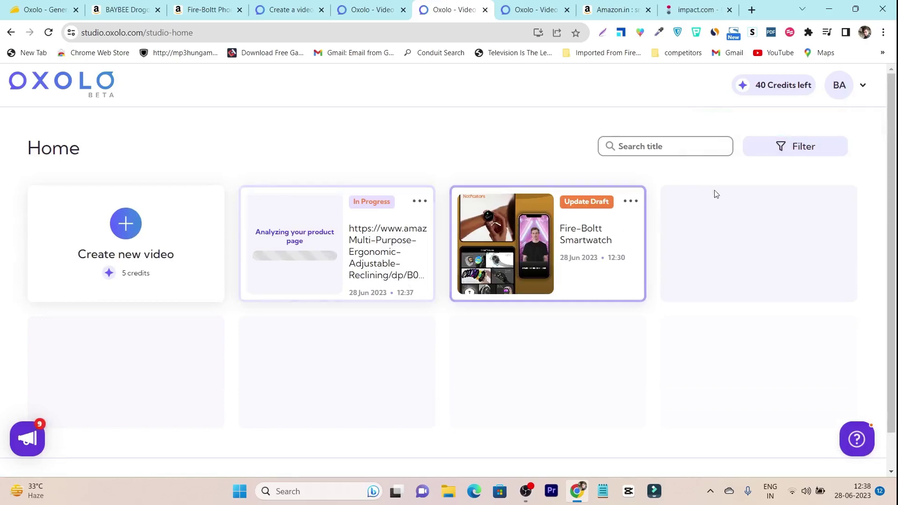
Review the membership plans and the price of the 50-credit top-up, then return to Oxolo's AppSumo deal page
click(767, 90)
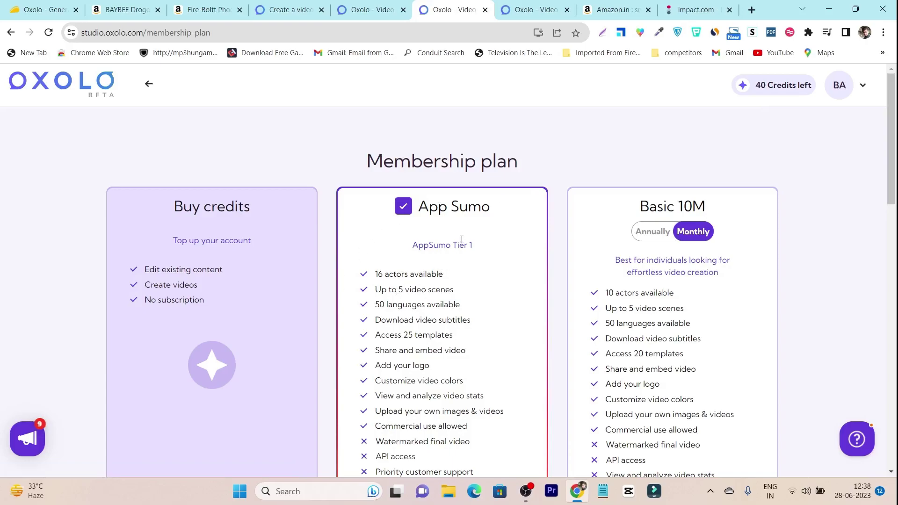
scroll(461, 242, down, 6)
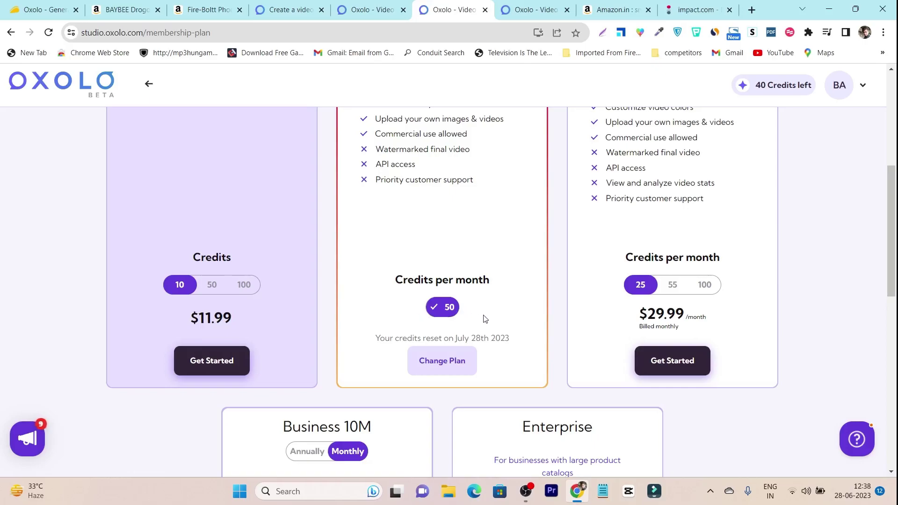
scroll(401, 321, up, 5)
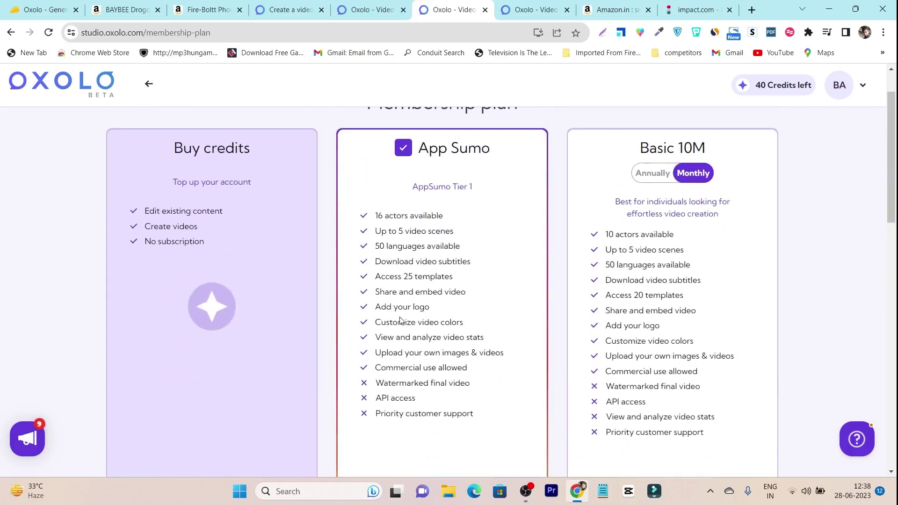
scroll(400, 320, down, 6)
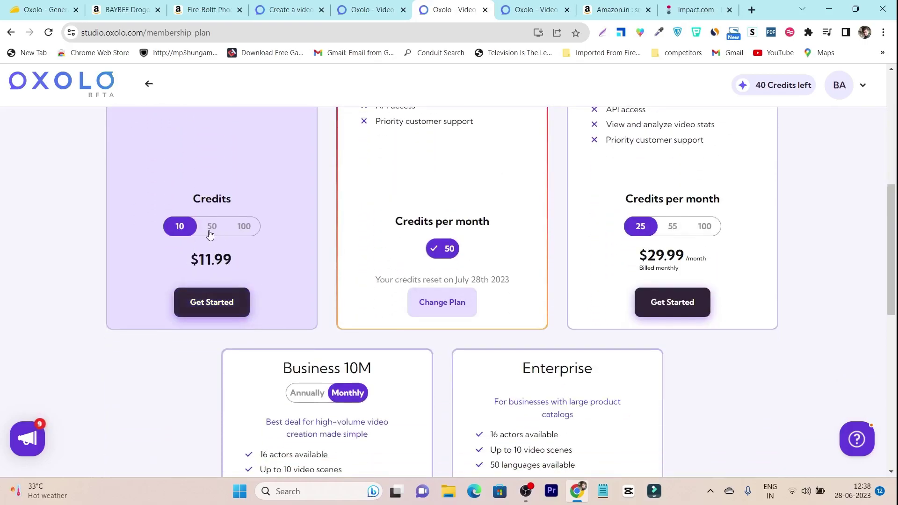
click(211, 227)
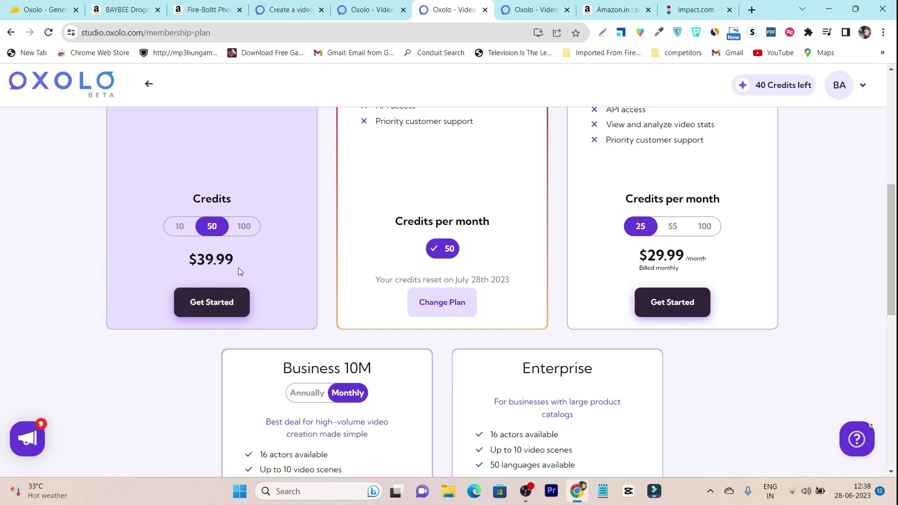
scroll(283, 289, up, 3)
scroll(328, 302, down, 4)
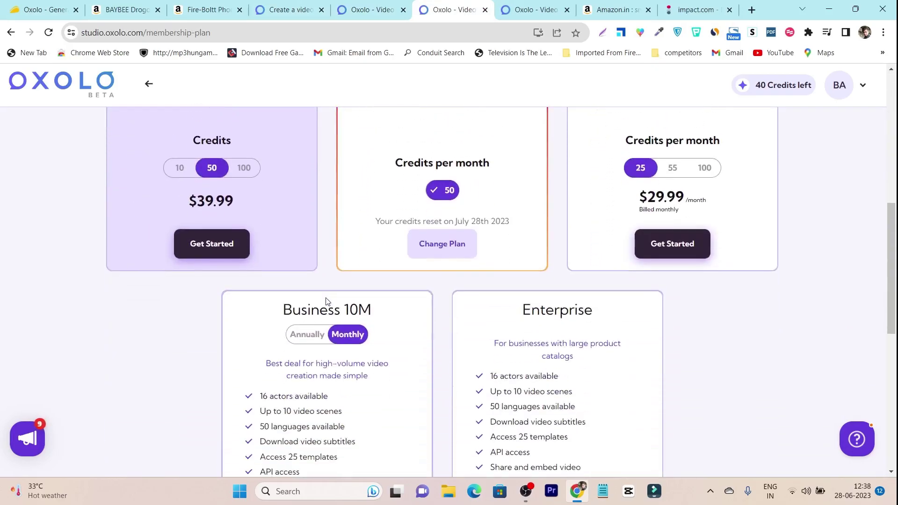
scroll(257, 294, up, 4)
click(45, 9)
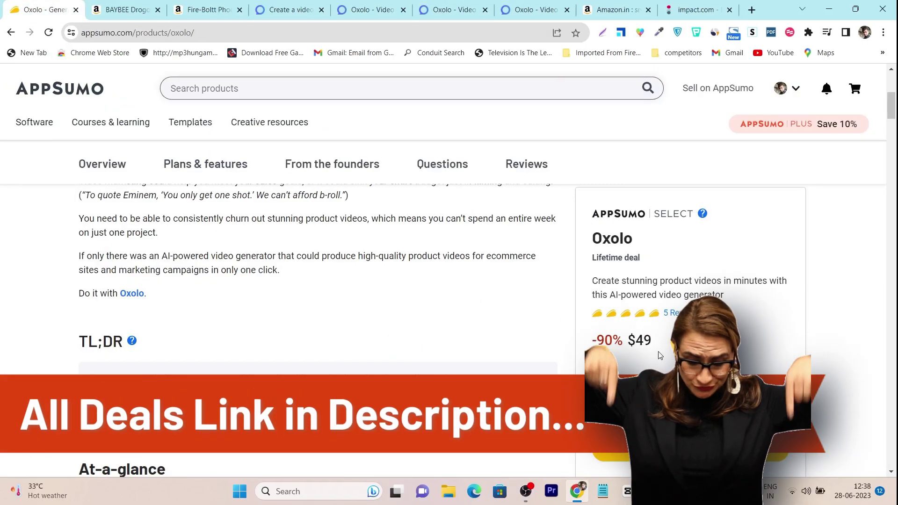
Return to the Oxolo studio home page and open the finished BAYBEE Gaming Chair video
click(367, 6)
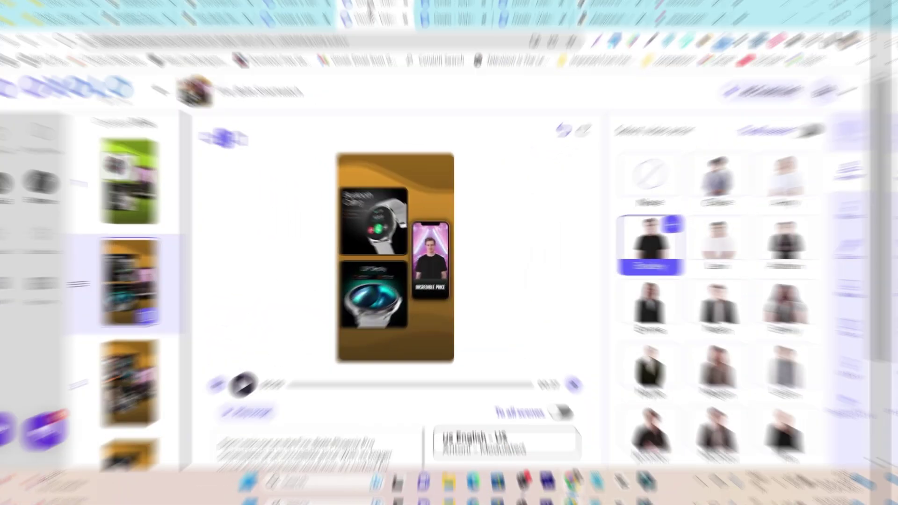
click(39, 91)
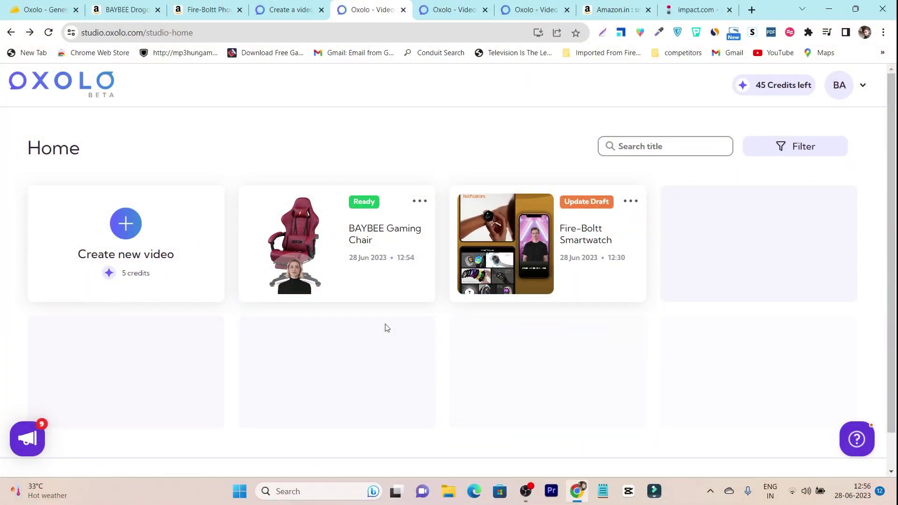
click(381, 269)
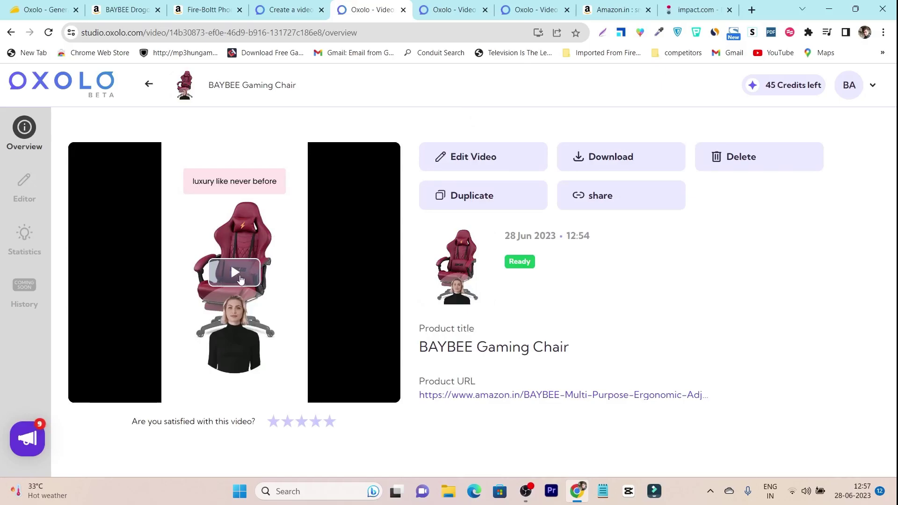
Play the BAYBEE Gaming Chair video in full screen and dismiss its embed code dialog
click(236, 274)
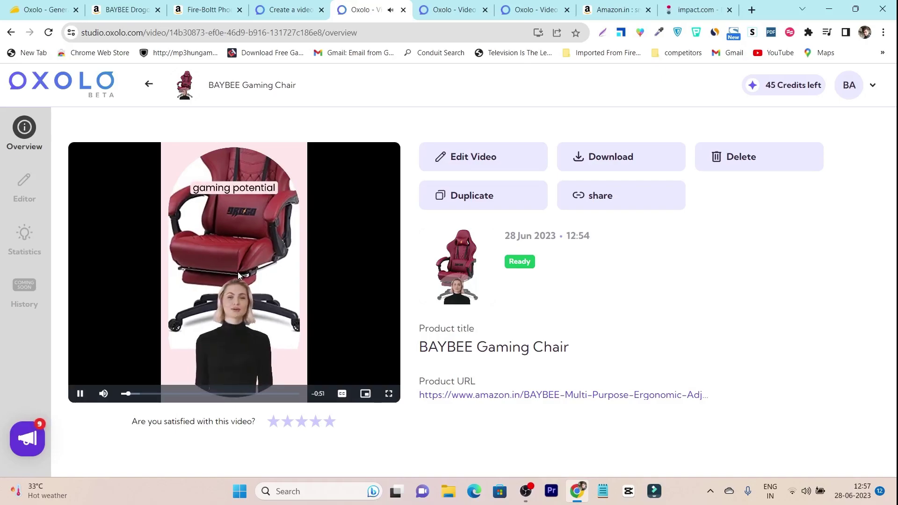
click(388, 394)
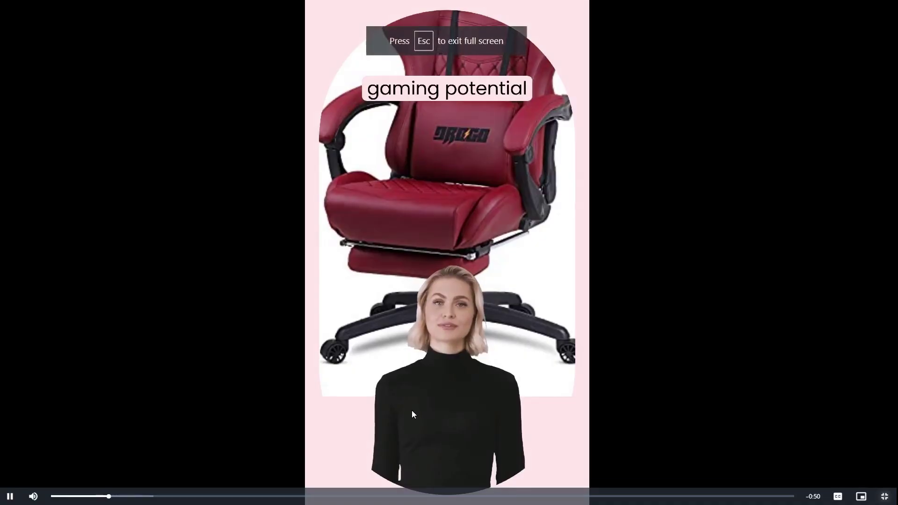
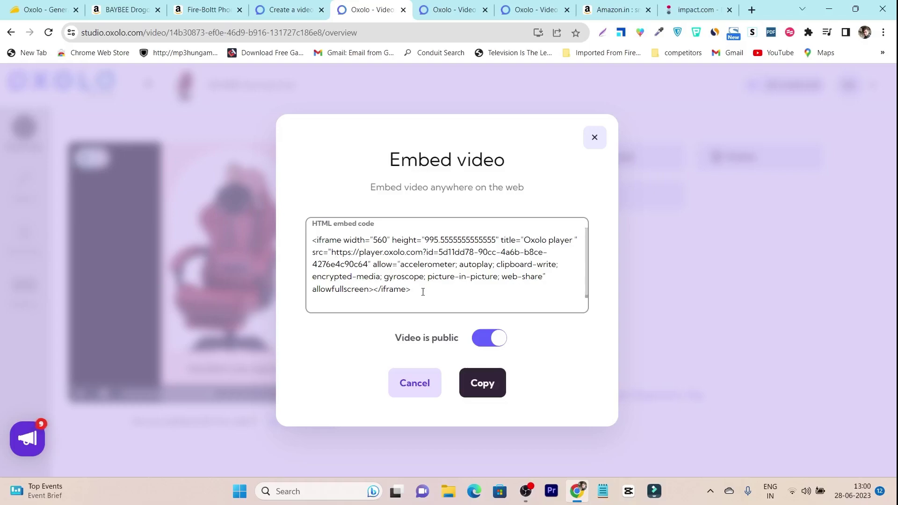
click(595, 139)
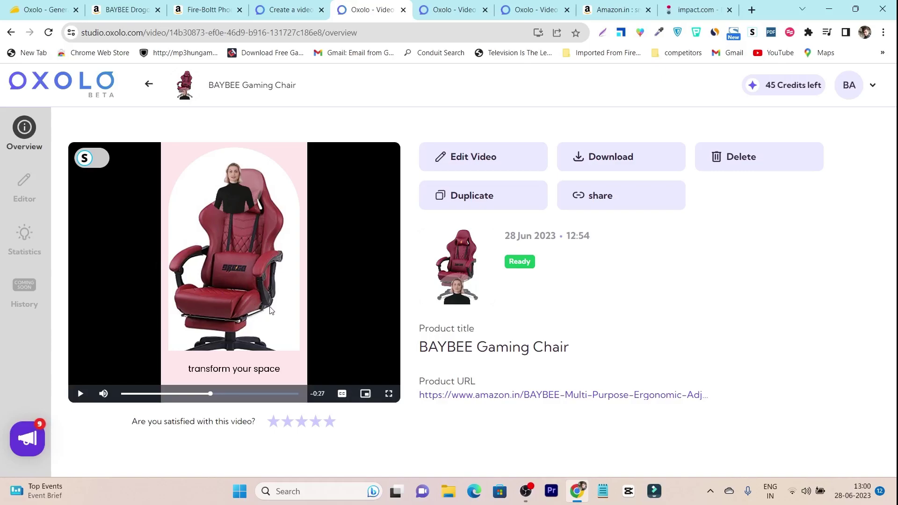
Open the BAYBEE Gaming Chair video for editing and examine the script and voice of scene 2
click(458, 163)
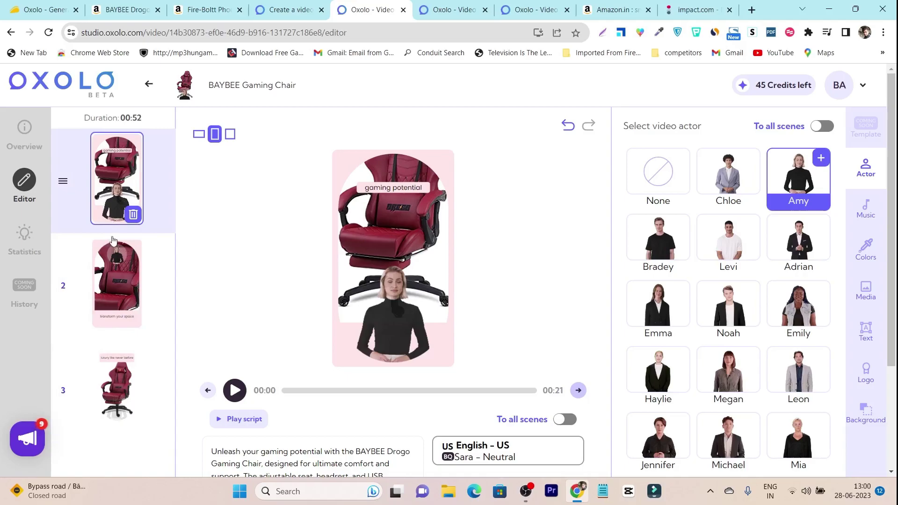
click(107, 312)
scroll(308, 352, down, 3)
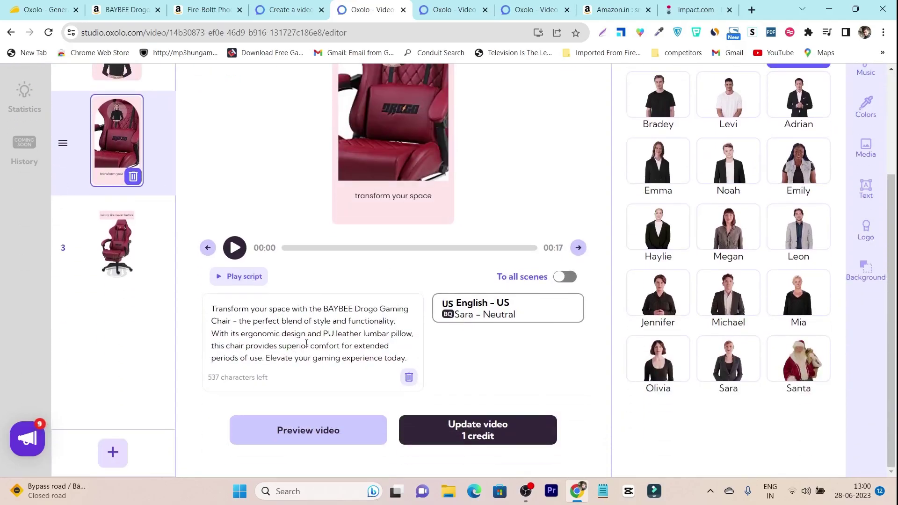
scroll(306, 344, up, 3)
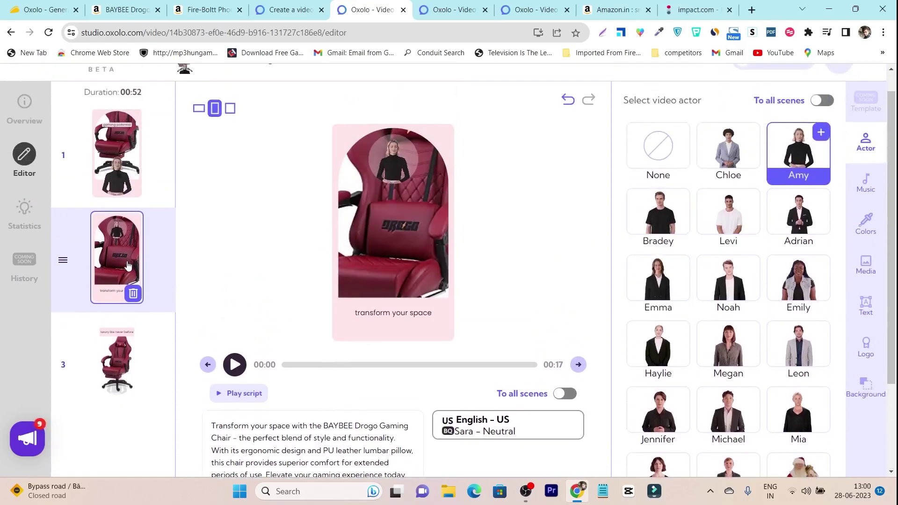
Replace the video actor in scene 1 with Noah and choose his second Casual variant, the one with a hand gesture
click(122, 194)
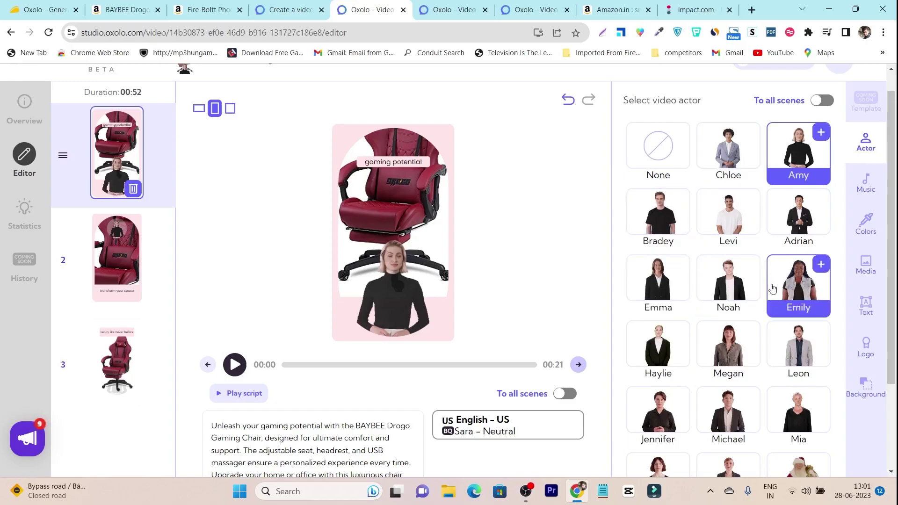
click(728, 292)
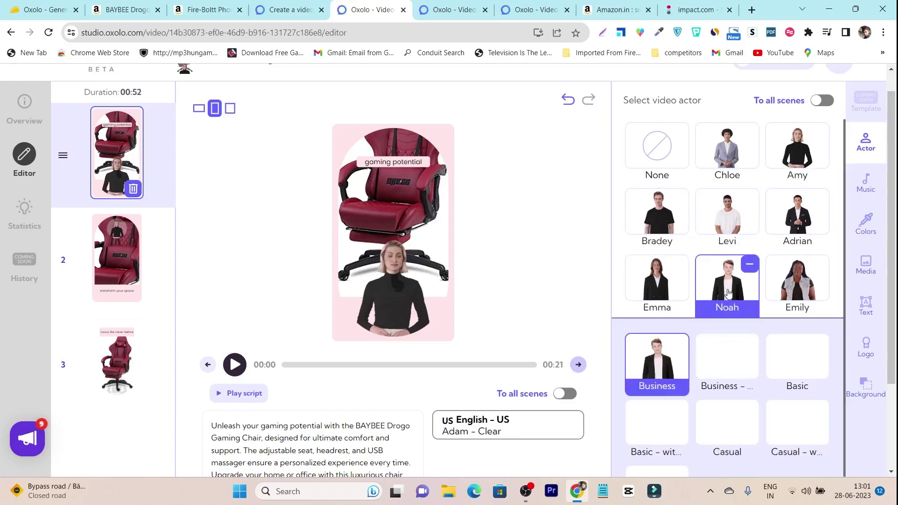
scroll(706, 285, down, 3)
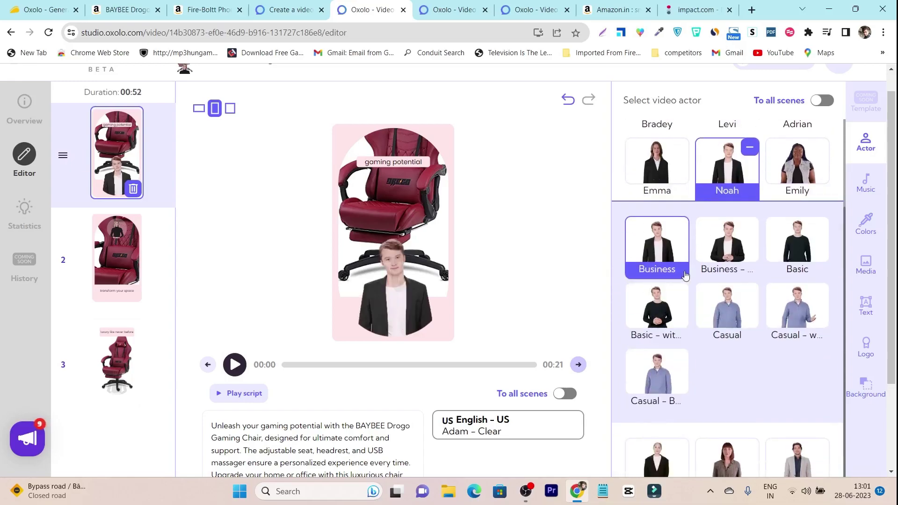
click(802, 314)
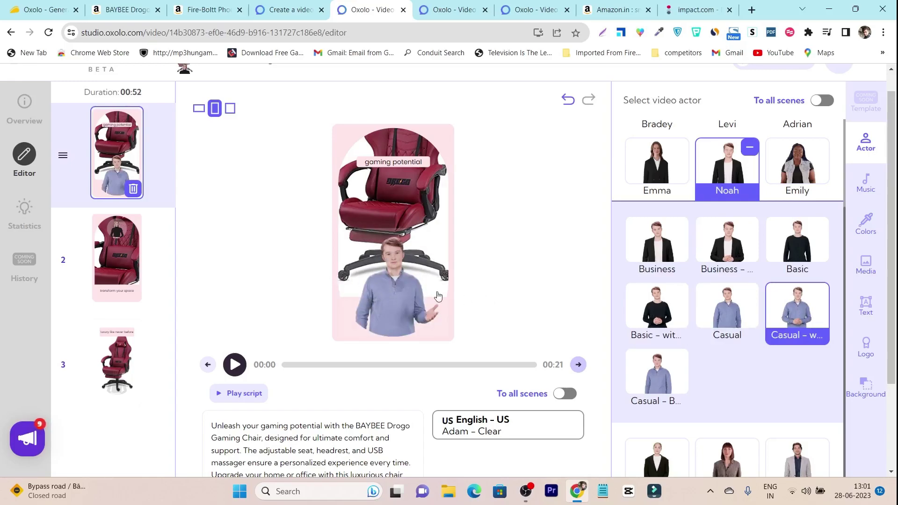
Browse the background music choices and listen to samples such as Reggae, HipHop, Country and Oriental
click(867, 180)
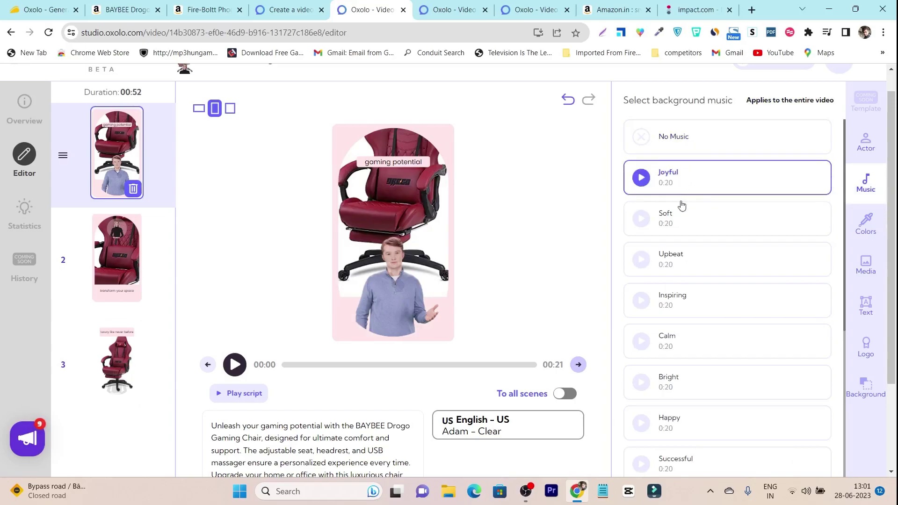
scroll(683, 244, down, 4)
scroll(685, 292, down, 3)
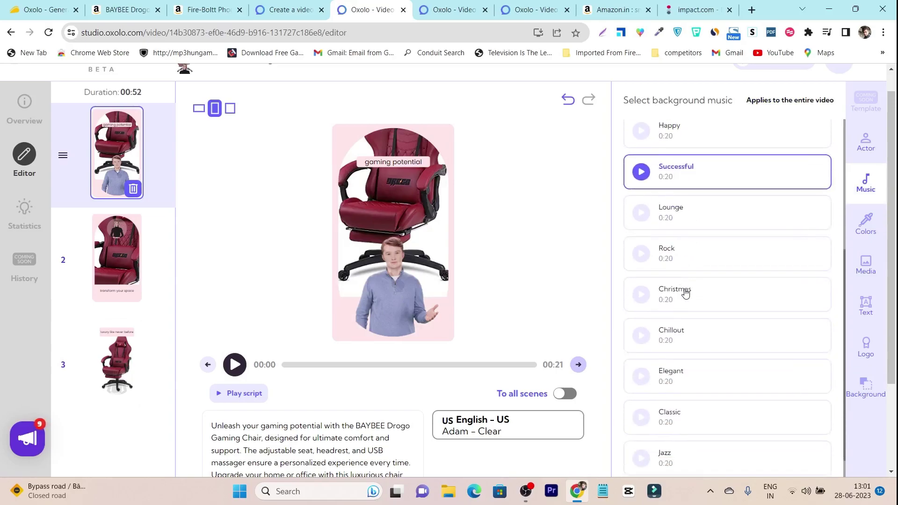
scroll(685, 292, down, 1)
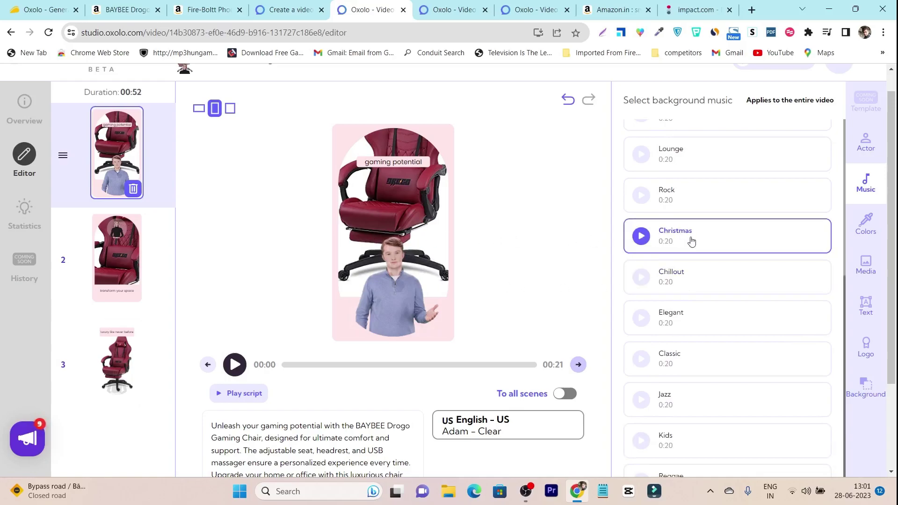
scroll(690, 240, down, 1)
scroll(691, 241, down, 2)
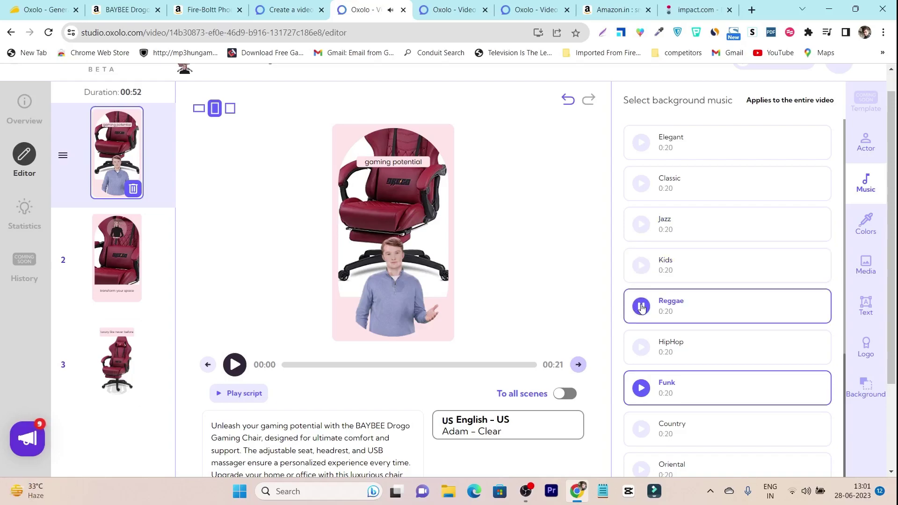
click(642, 347)
scroll(663, 350, down, 1)
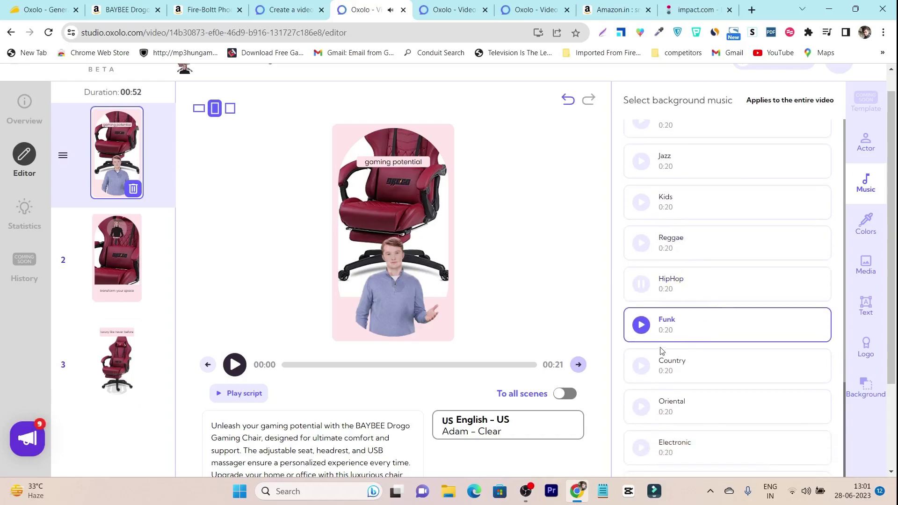
scroll(689, 346, down, 2)
click(643, 248)
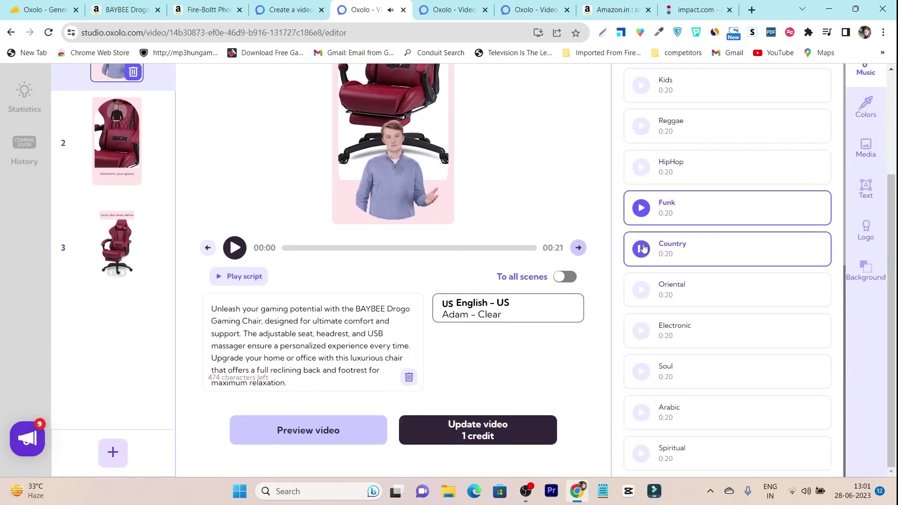
click(641, 301)
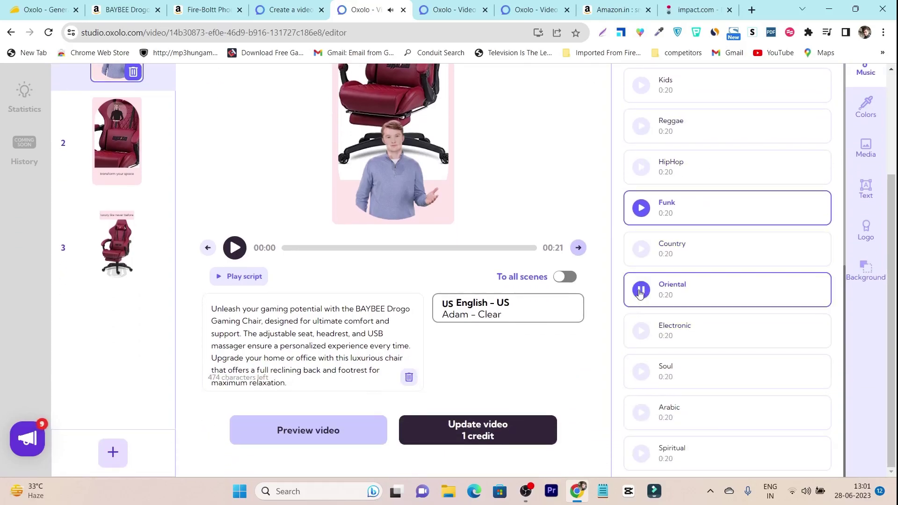
click(641, 291)
scroll(683, 300, up, 4)
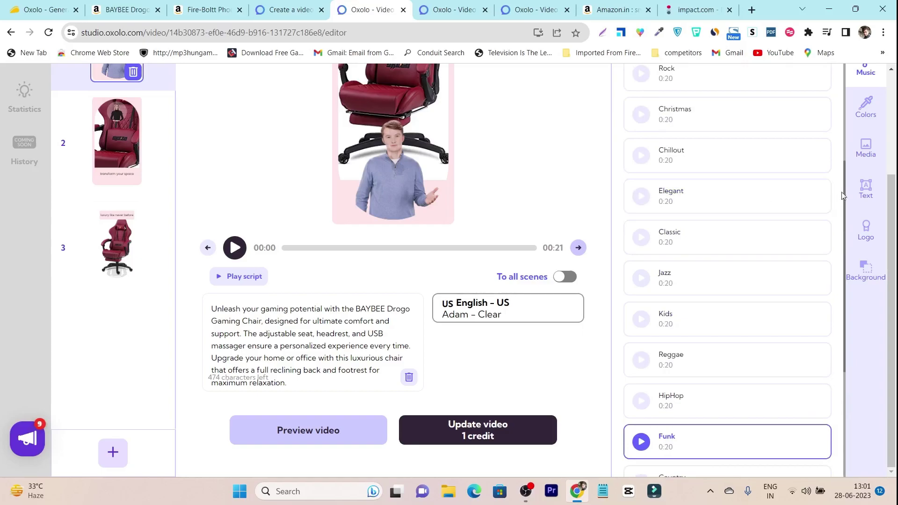
scroll(842, 196, up, 3)
Try the green and blue color palettes on scene 1, and apply the pink palette at the end of the list
click(854, 248)
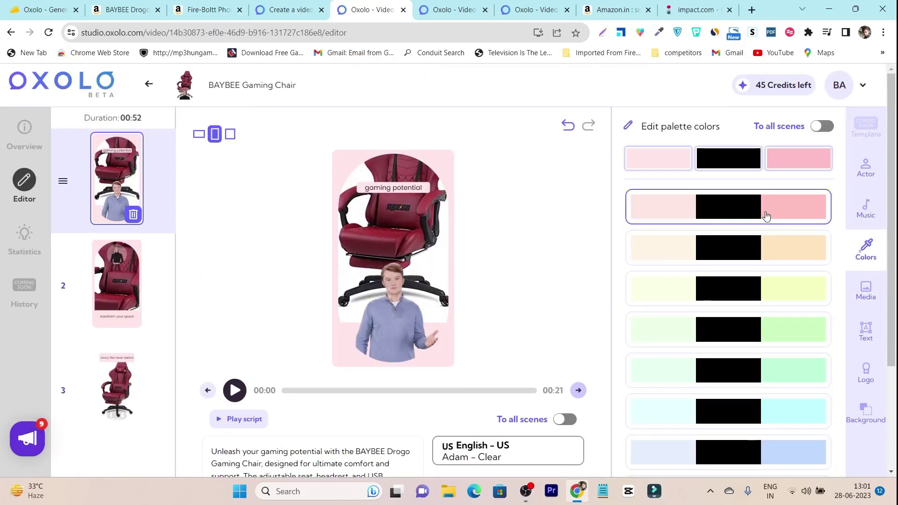
scroll(738, 237, down, 3)
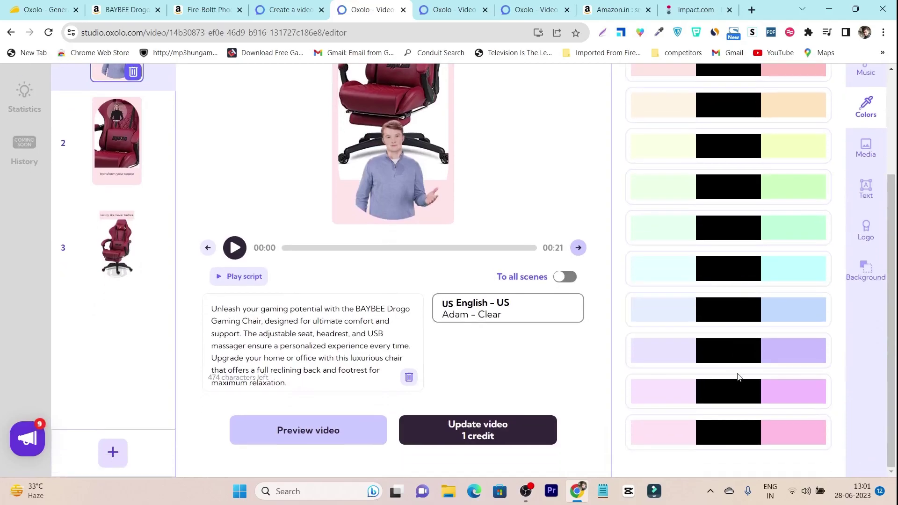
scroll(740, 263, up, 3)
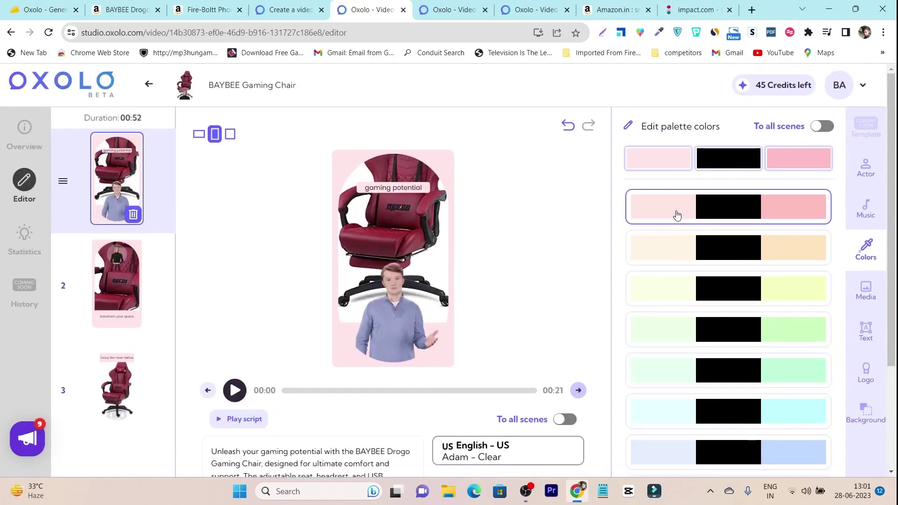
click(676, 301)
click(668, 342)
scroll(665, 392, down, 3)
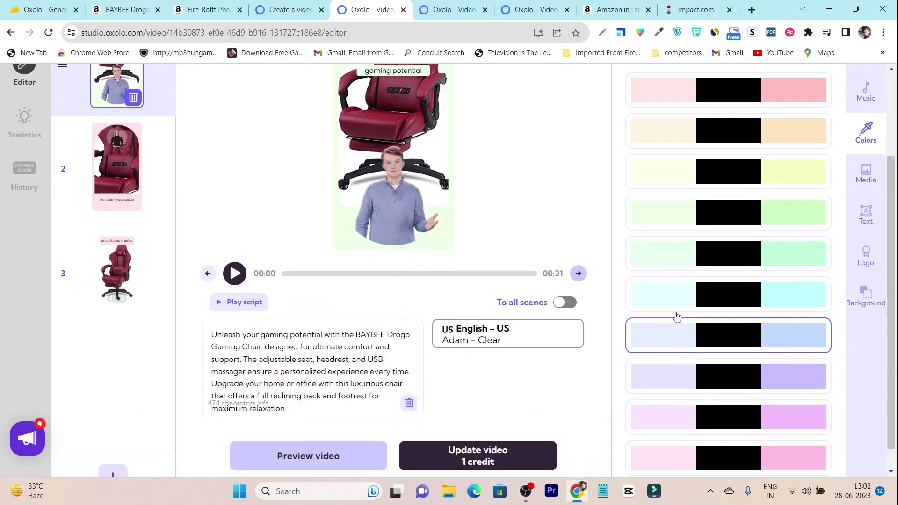
click(675, 345)
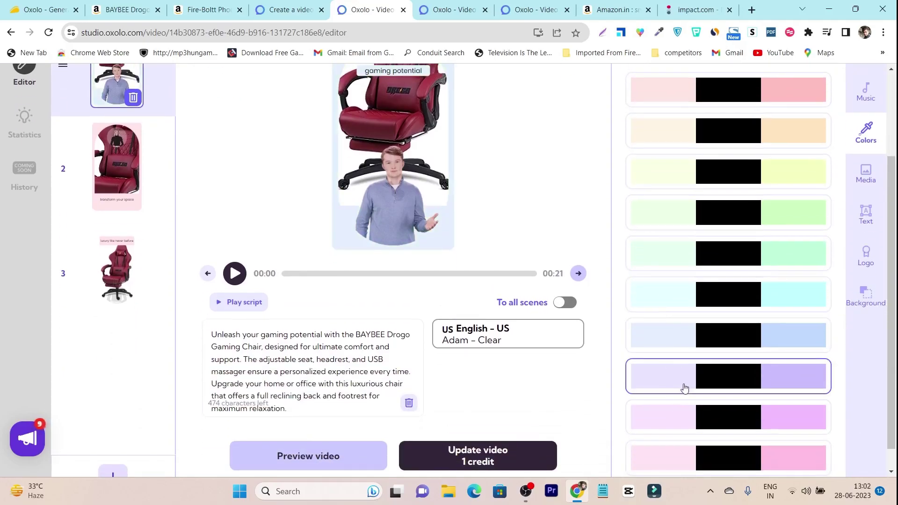
scroll(682, 385, down, 1)
click(677, 431)
scroll(432, 271, up, 4)
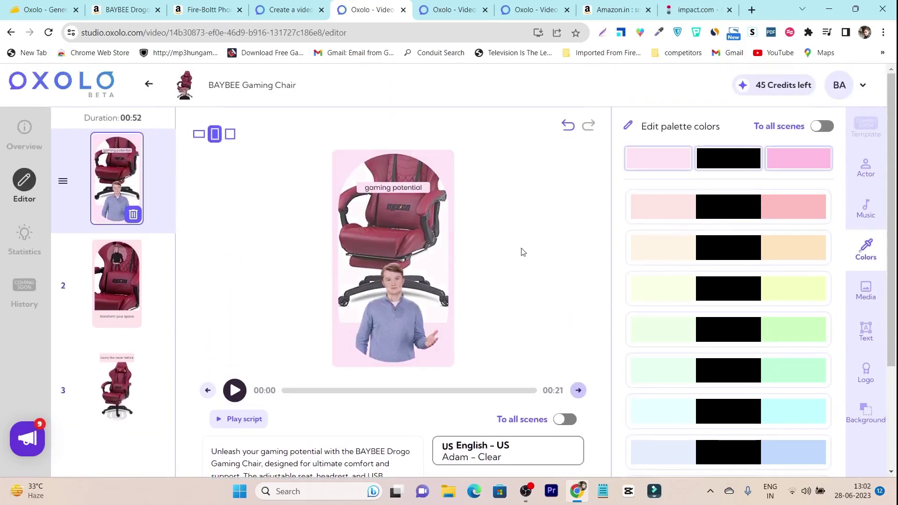
Examine scene 1's image, text and logo options, including the media gallery for adding a logo
click(865, 293)
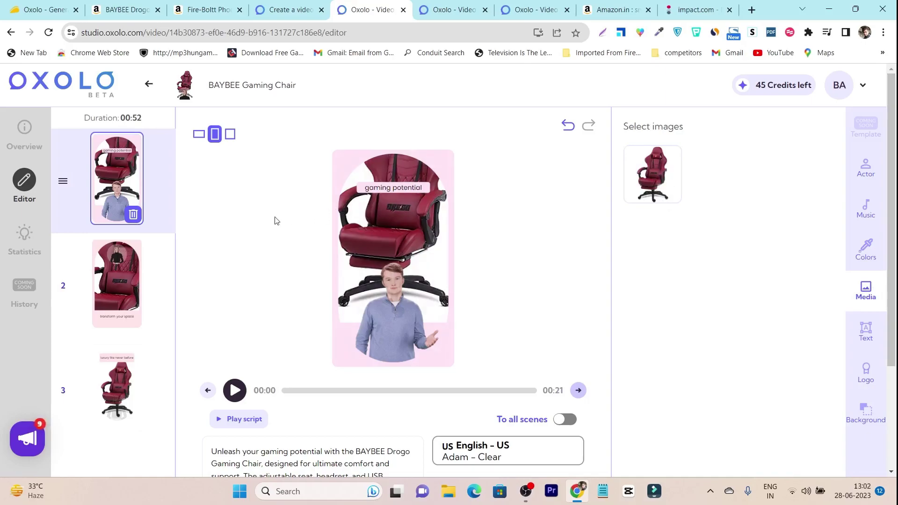
click(869, 337)
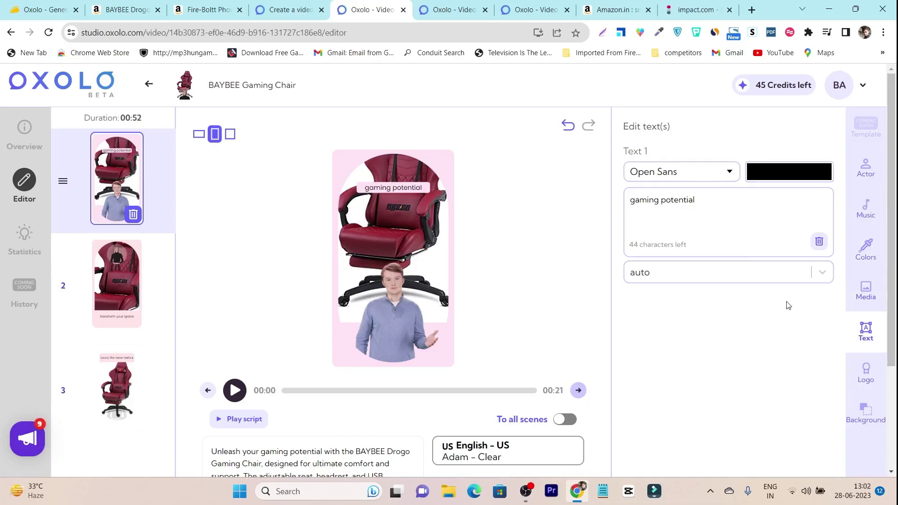
click(869, 388)
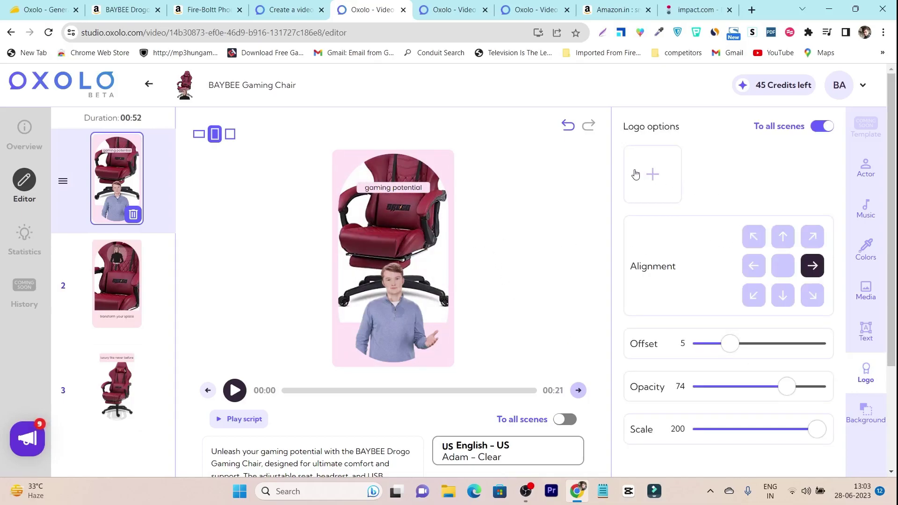
click(652, 174)
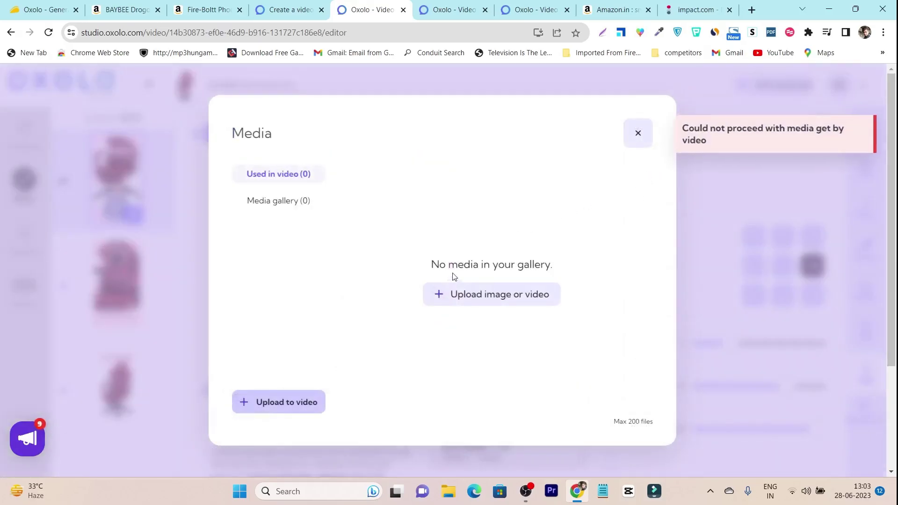
click(638, 133)
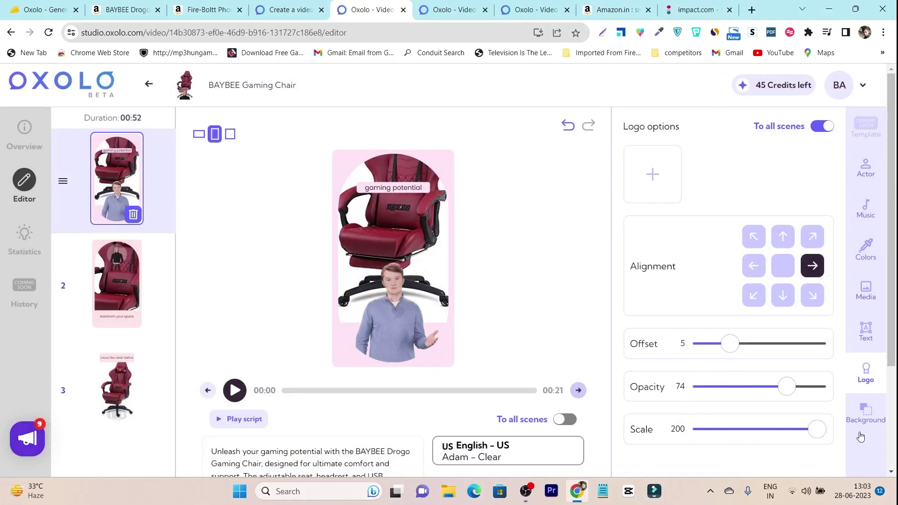
Examine the background options and the media gallery for adding a background, then close the gallery
click(866, 416)
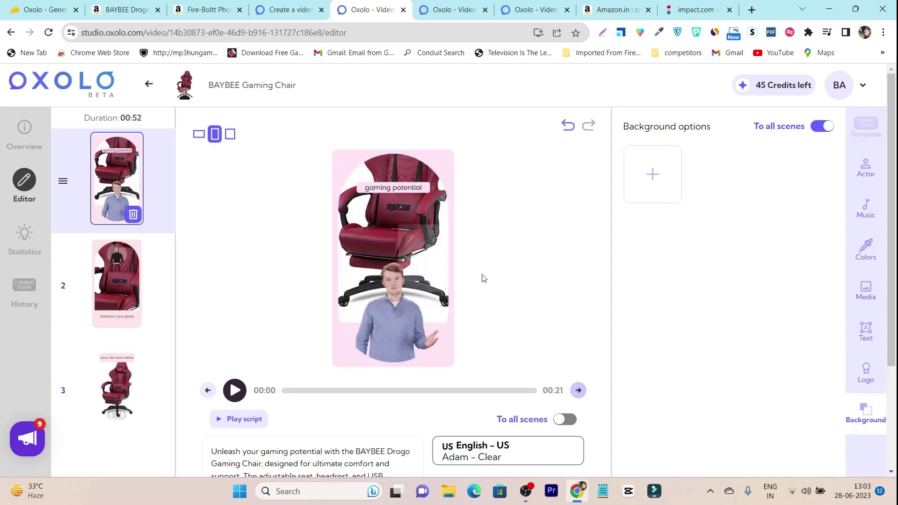
click(652, 176)
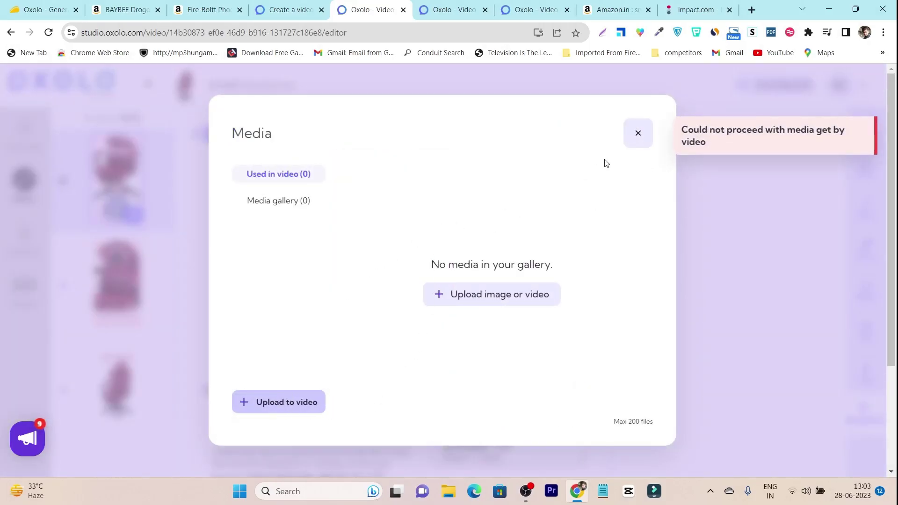
click(639, 134)
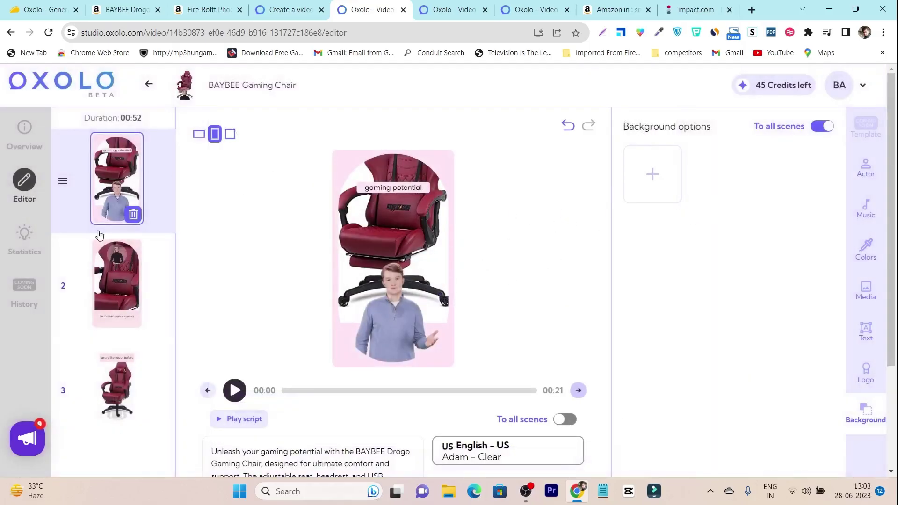
Sample the US voice Josh - Silvery, and set scene 1's male voice to English - India, Prabhat - Neutral
scroll(539, 427, down, 3)
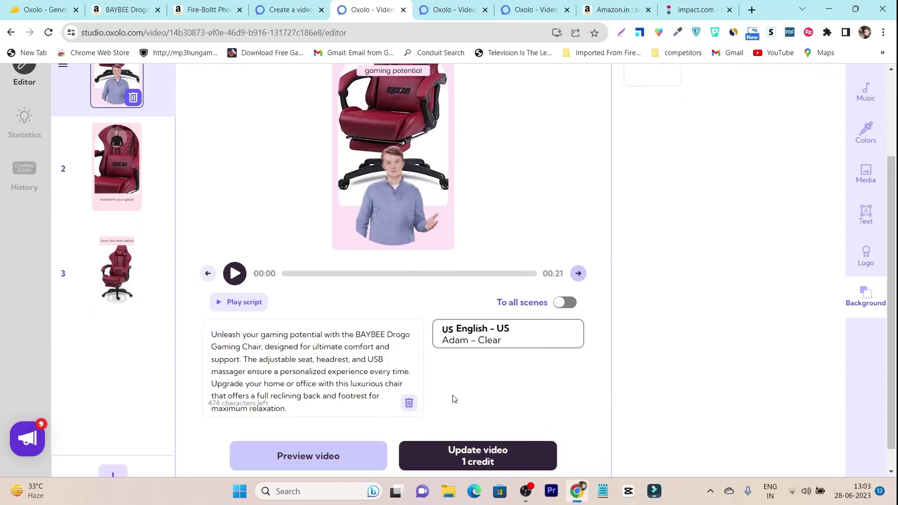
click(515, 342)
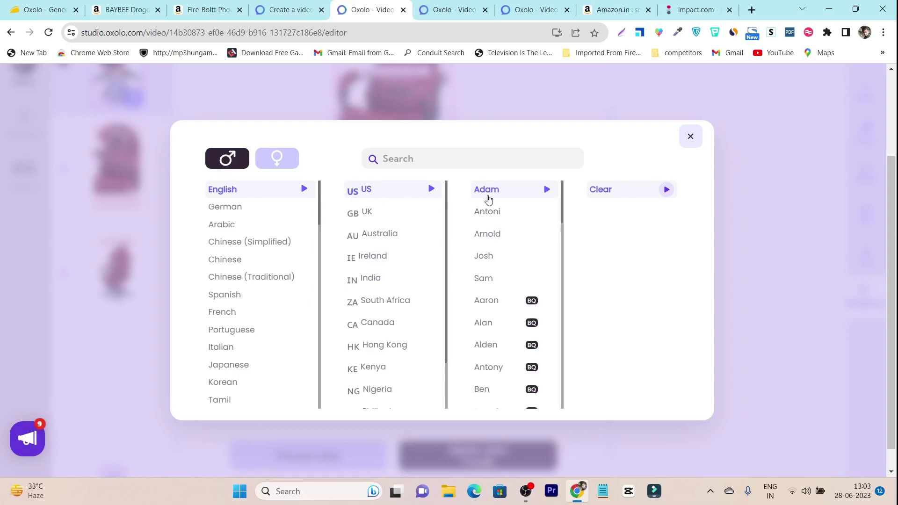
click(500, 262)
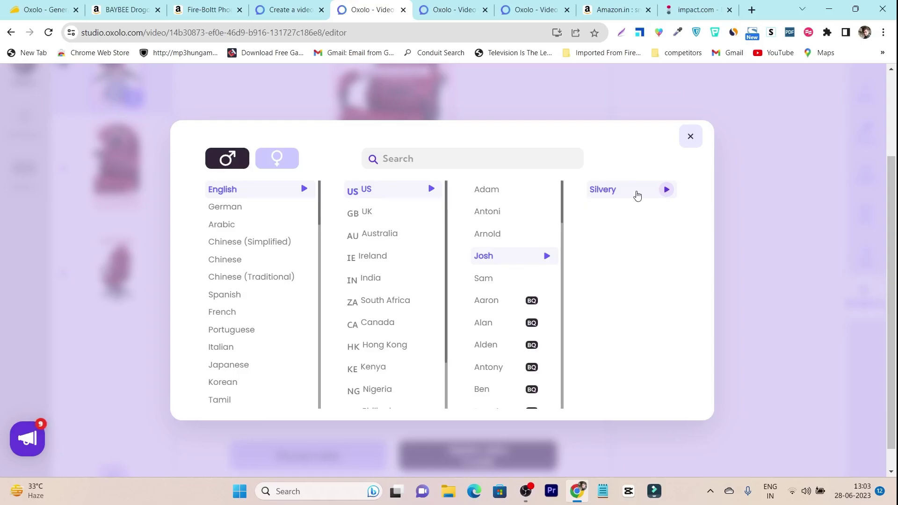
click(665, 194)
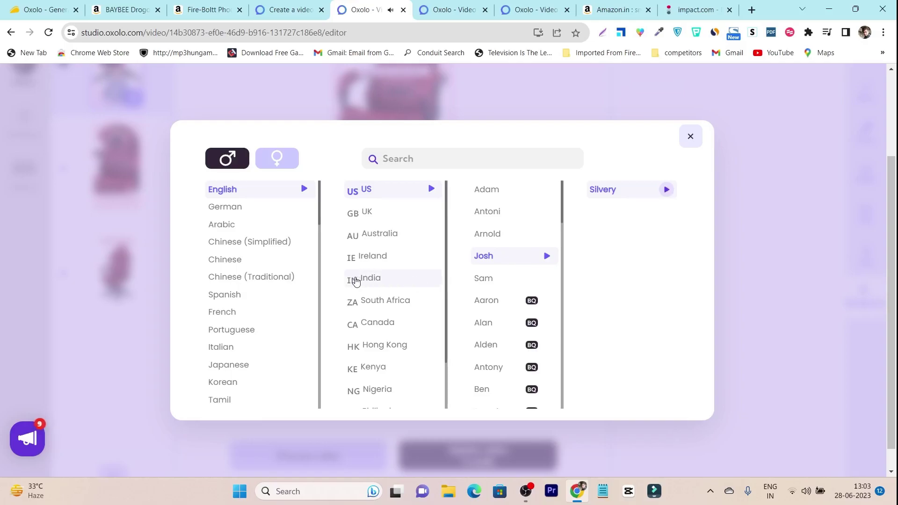
click(408, 280)
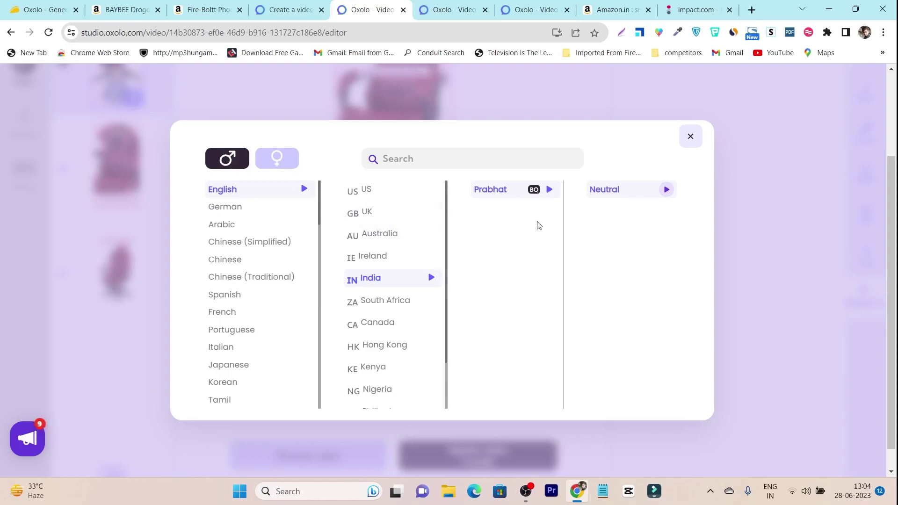
click(666, 190)
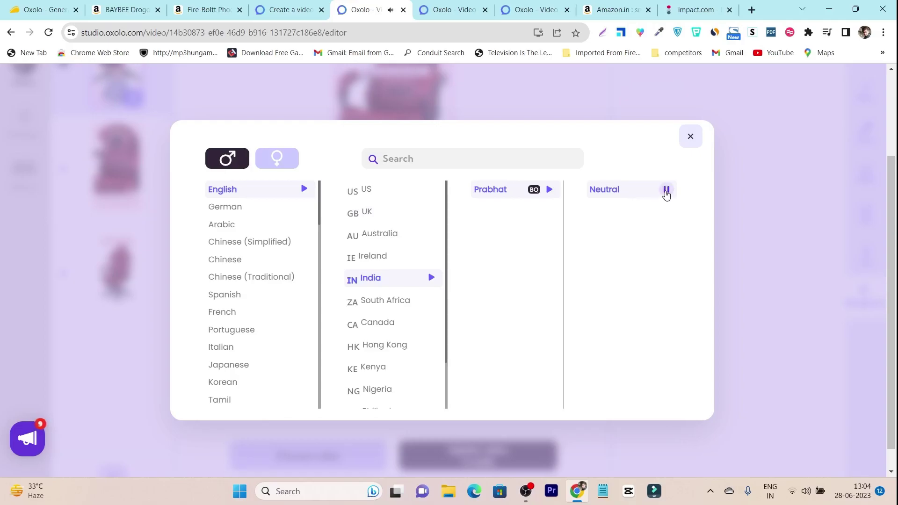
click(691, 136)
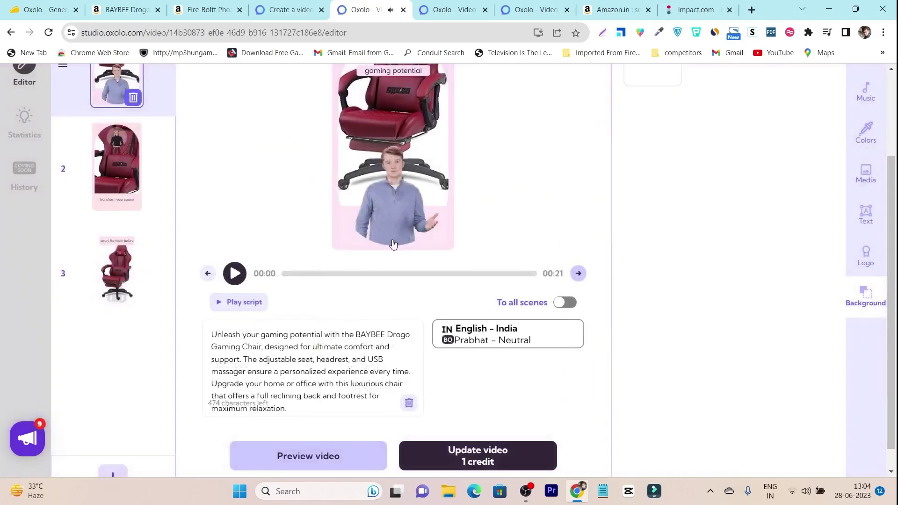
Leave the video editor and return to the Oxolo studio home page
scroll(424, 342, up, 3)
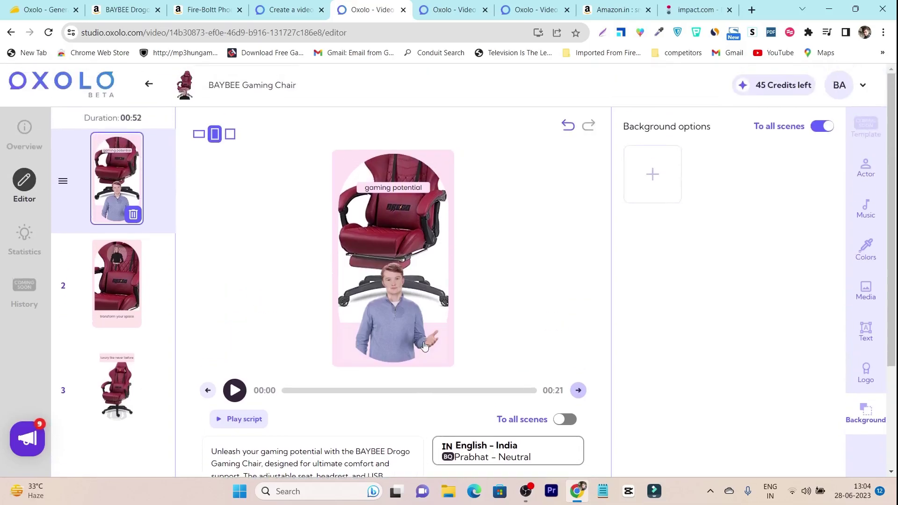
click(60, 87)
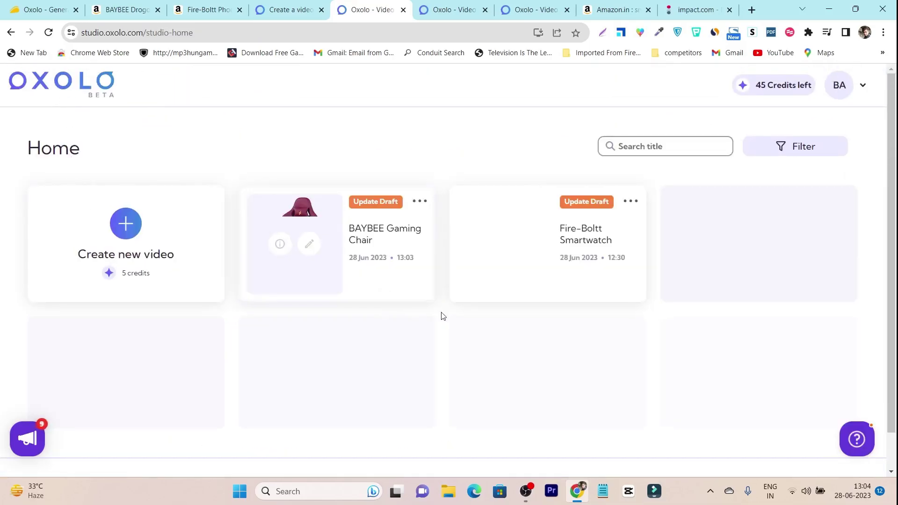
Open the Fire-Boltt Smartwatch video from the studio home page in the editor
scroll(445, 321, down, 2)
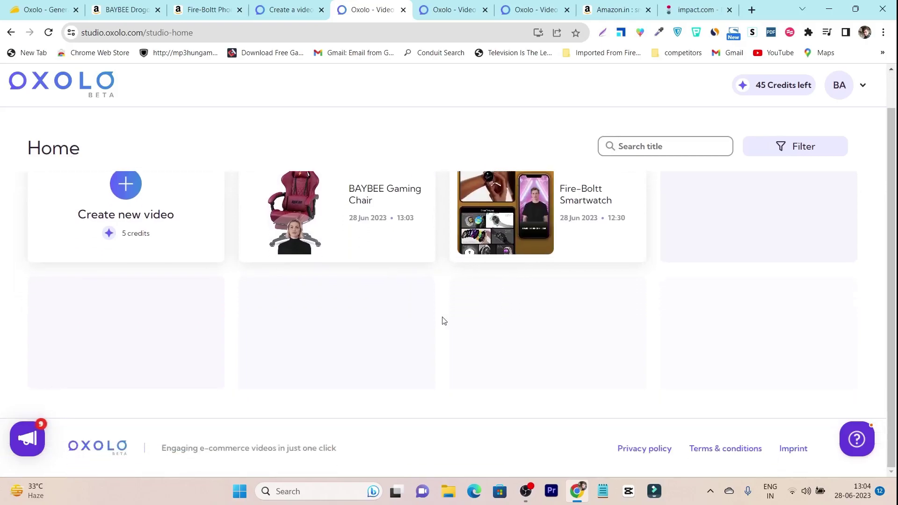
scroll(436, 332, up, 2)
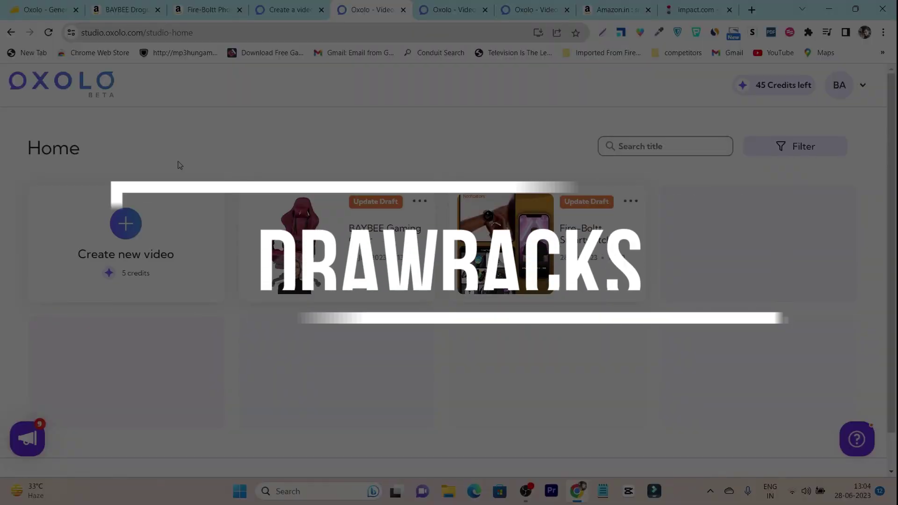
scroll(178, 166, down, 2)
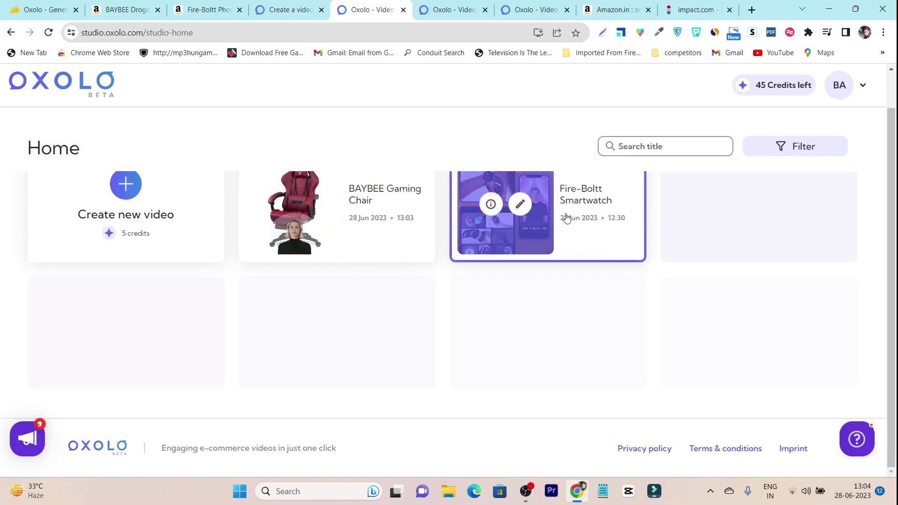
click(566, 218)
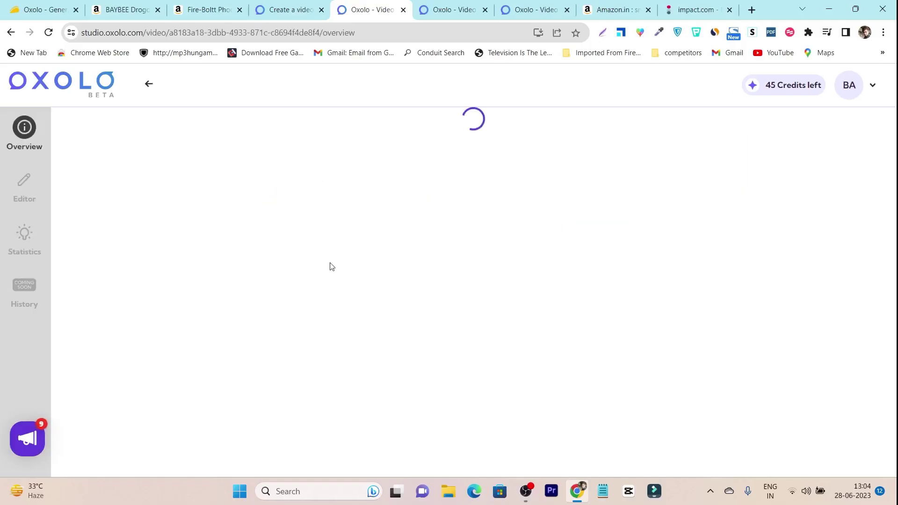
click(22, 179)
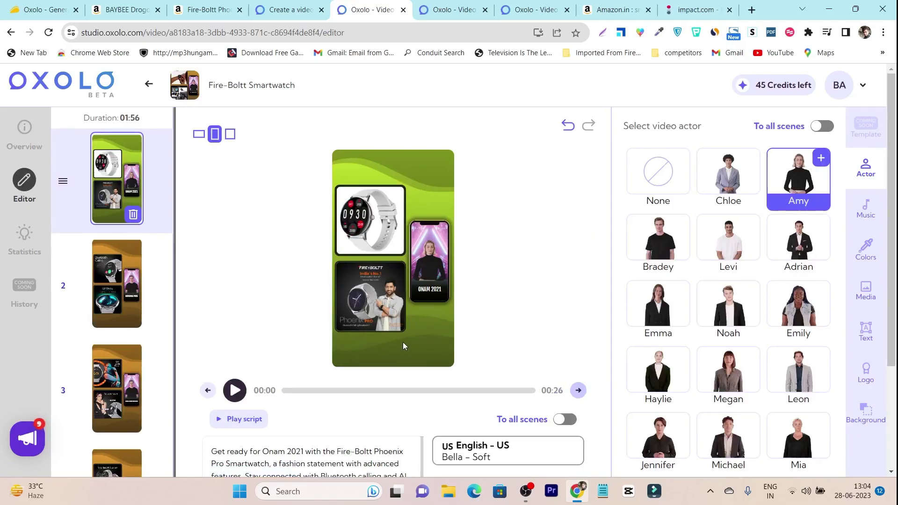
Examine scene 1 of the smartwatch video, including its script, voice, available actors and the credit cost of updating the video
scroll(403, 344, down, 1)
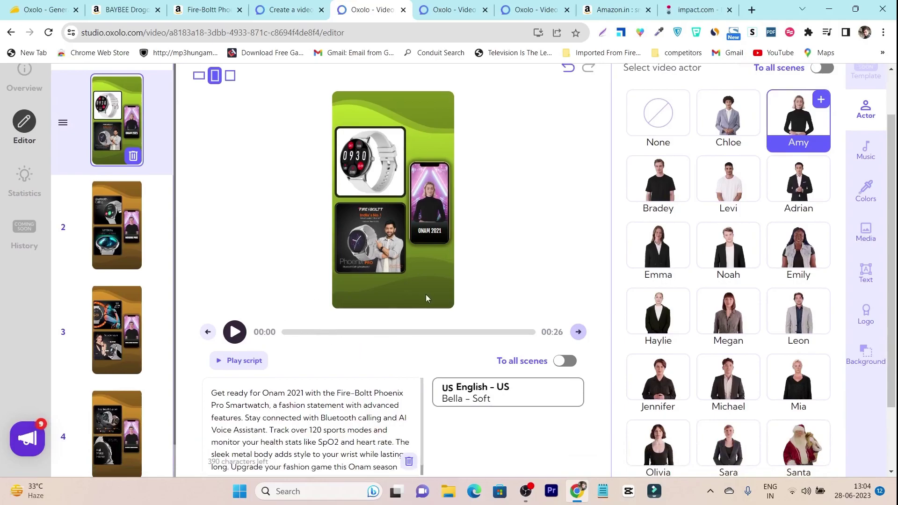
scroll(426, 298, down, 1)
scroll(394, 298, up, 1)
scroll(395, 298, up, 2)
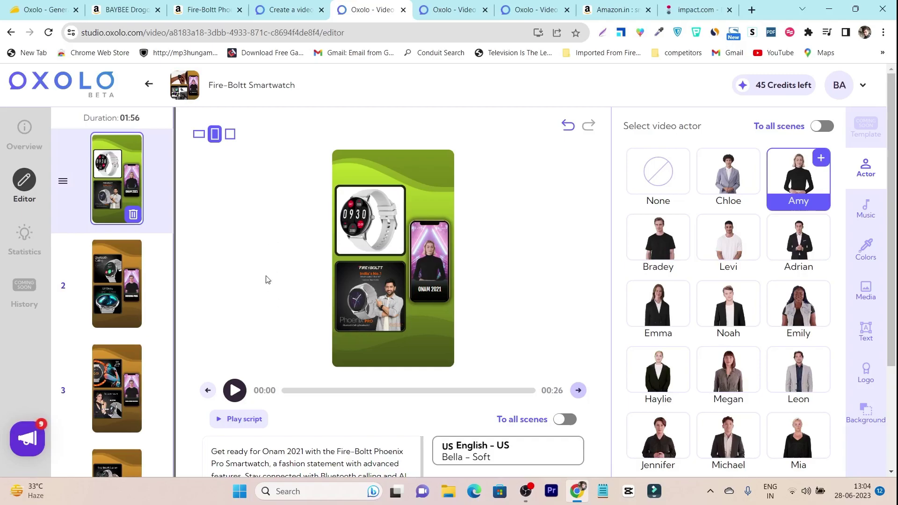
scroll(290, 331, down, 1)
scroll(354, 294, up, 1)
scroll(300, 271, down, 3)
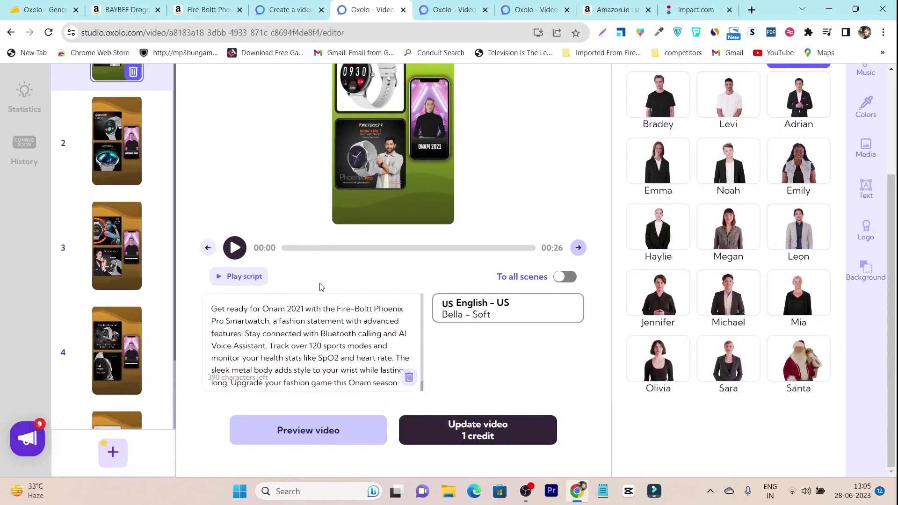
scroll(320, 287, up, 3)
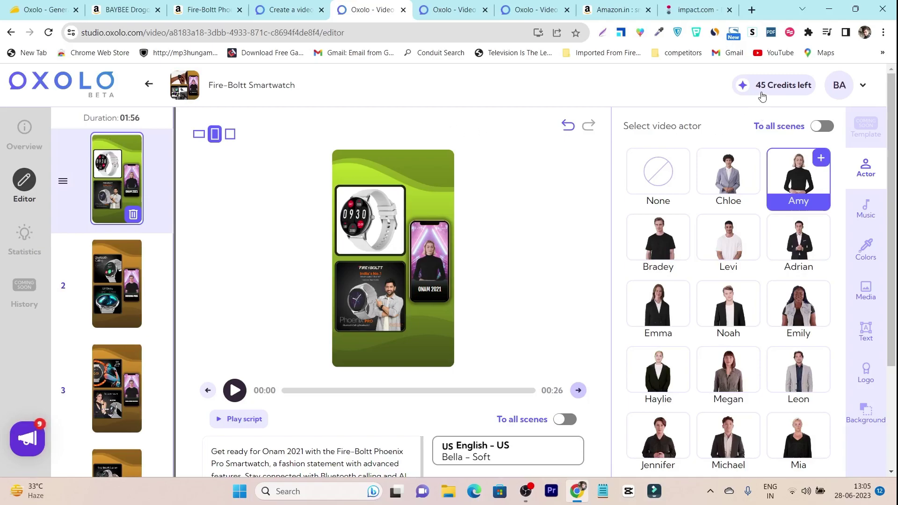
scroll(508, 201, down, 3)
scroll(532, 225, up, 3)
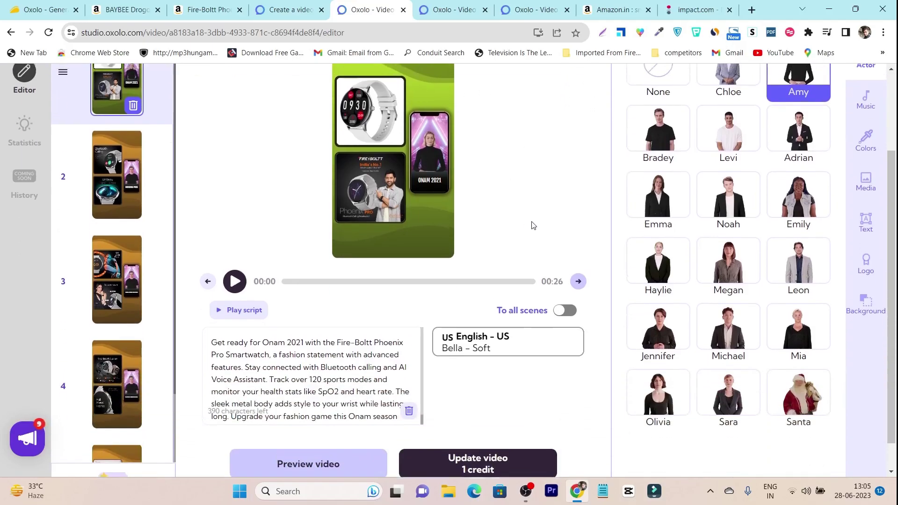
Review the membership plans and credit top-up option, then leave the membership plan page
click(779, 89)
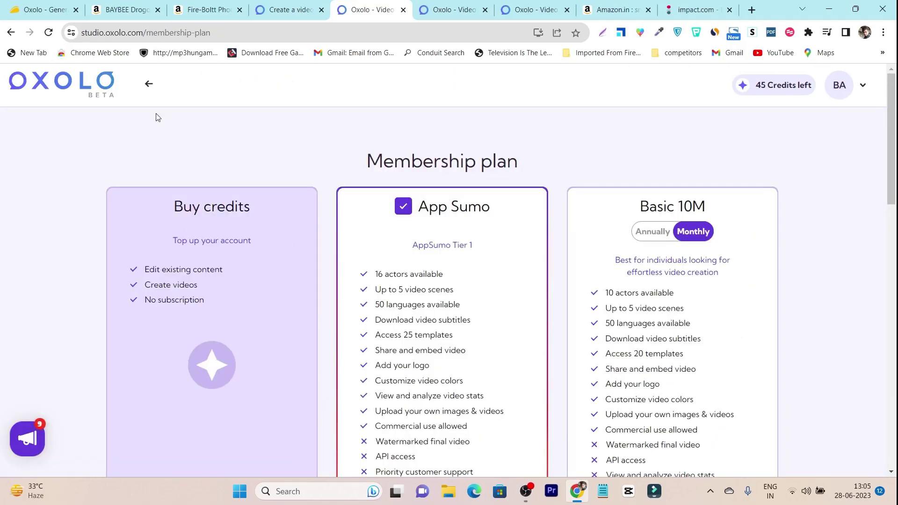
scroll(157, 118, down, 4)
scroll(300, 225, up, 4)
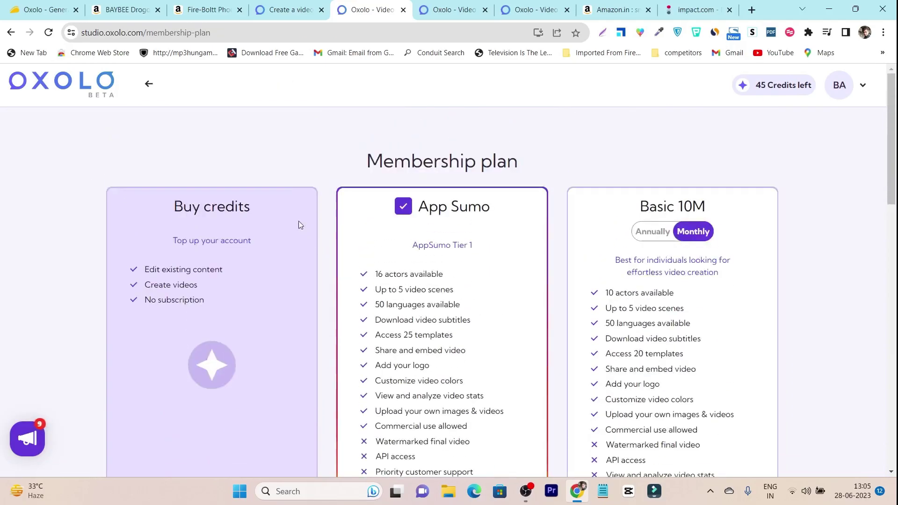
click(148, 83)
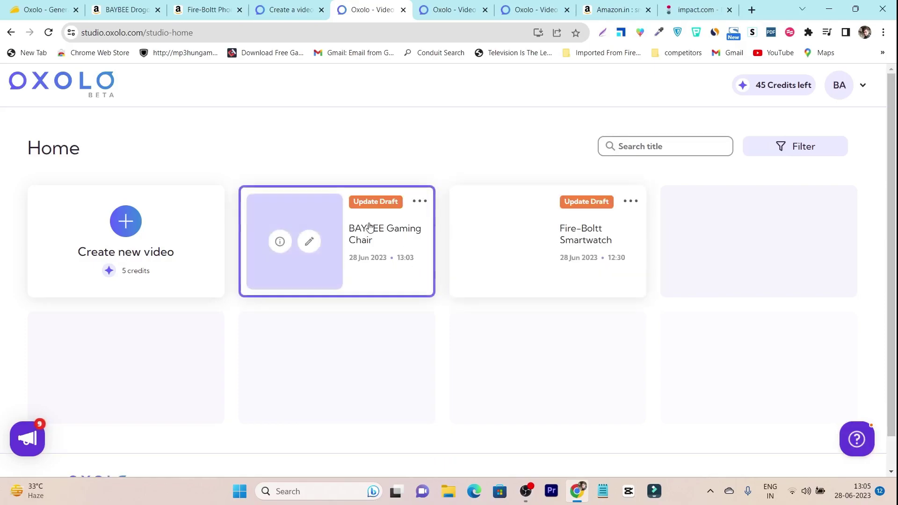
View the BAYBEE Gaming Chair video's overview from the studio home page, then return to the home page
scroll(384, 259, down, 2)
scroll(394, 255, up, 2)
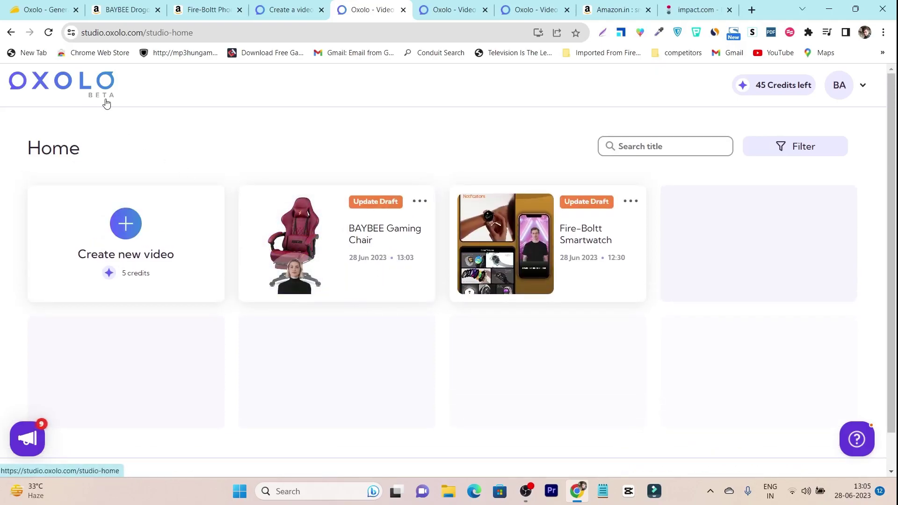
click(370, 241)
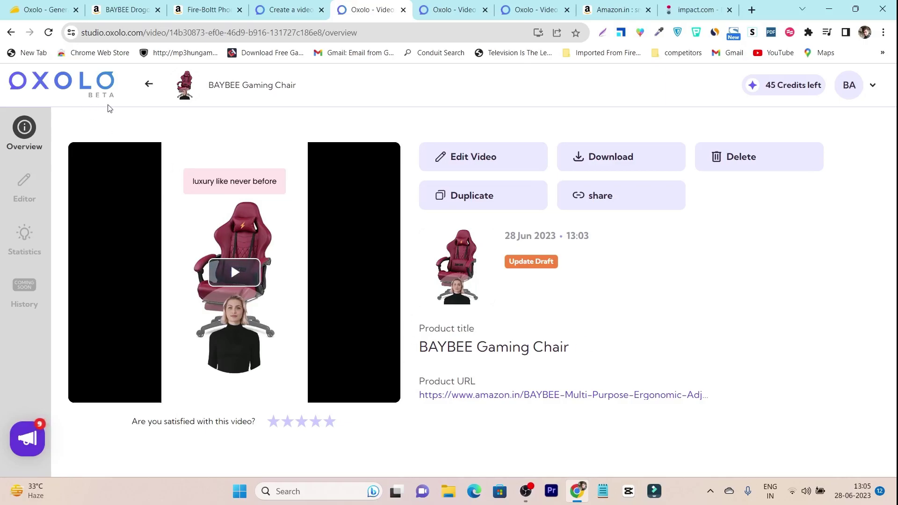
click(64, 81)
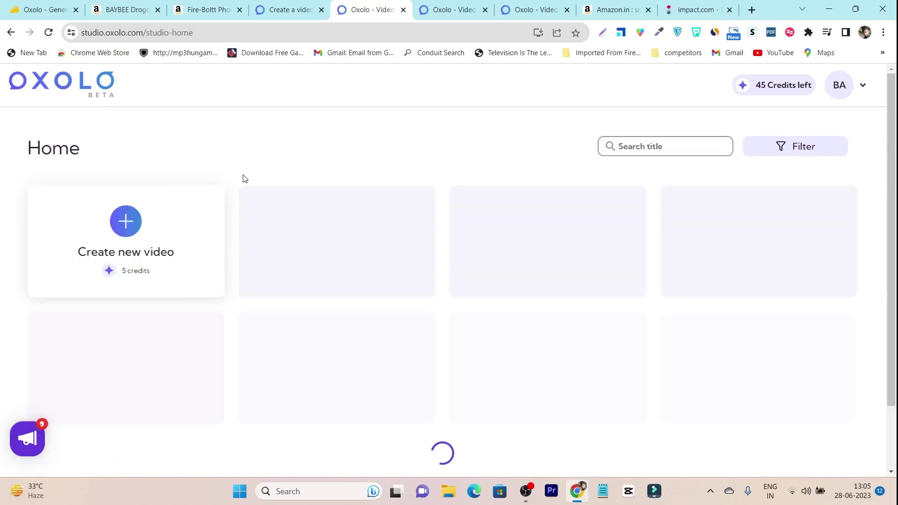
scroll(243, 178, down, 2)
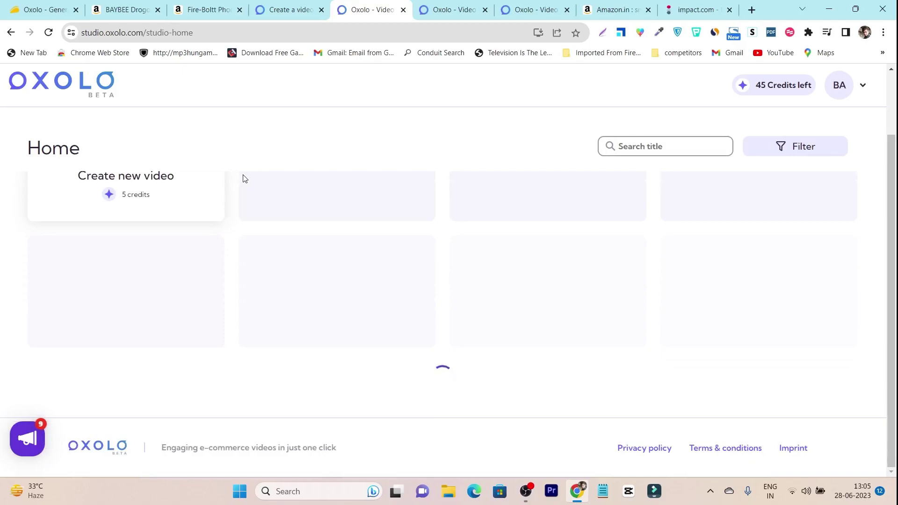
scroll(485, 183, up, 2)
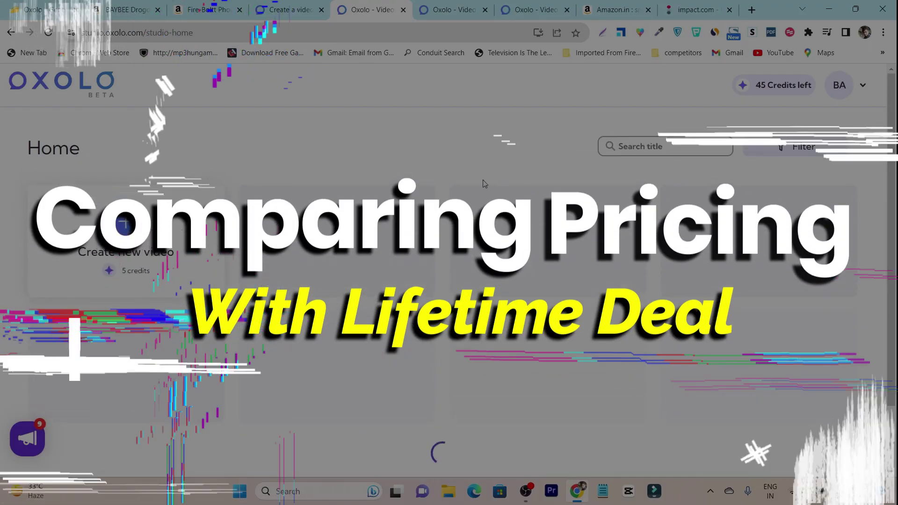